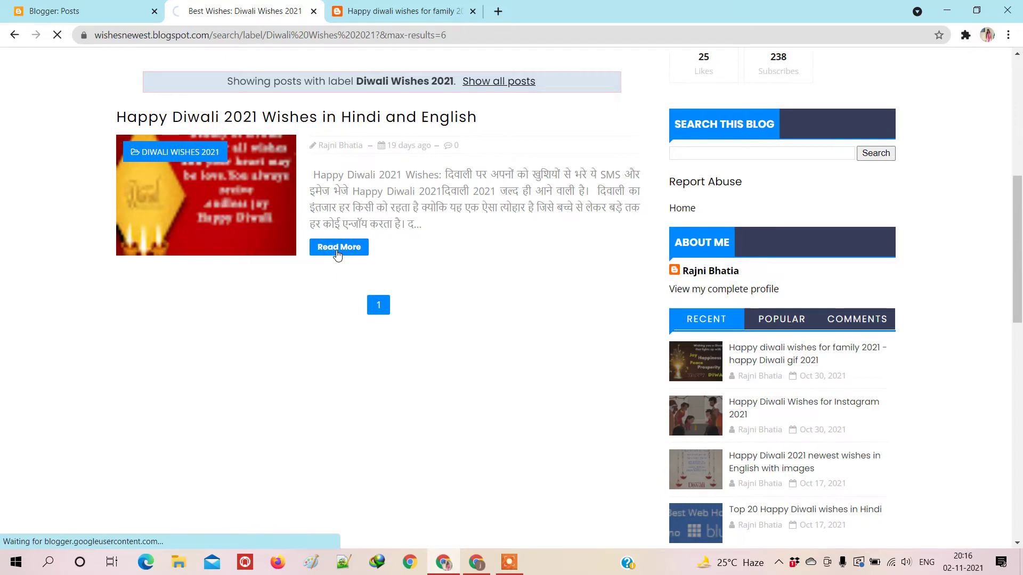
Step: Scroll through the Diwali wishes post, then close its tab to return to the Posts list
{"action": "scroll", "coordinate": [277, 288], "scroll_direction": "down", "scroll_amount": 9}
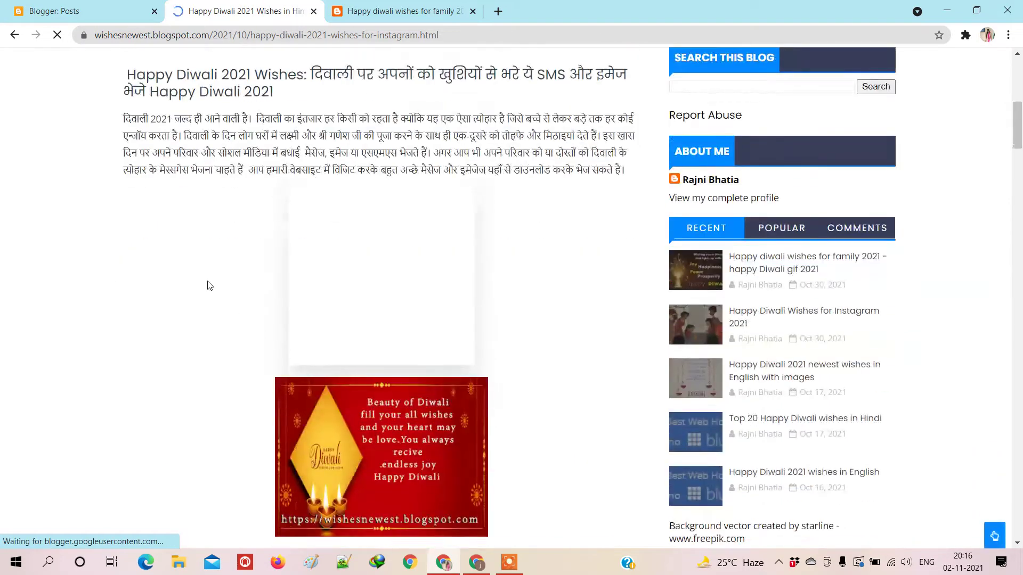
{"action": "scroll", "coordinate": [229, 304], "scroll_direction": "down", "scroll_amount": 13}
{"action": "left_click_drag", "start_coordinate": [332, 190], "coordinate": [442, 269]}
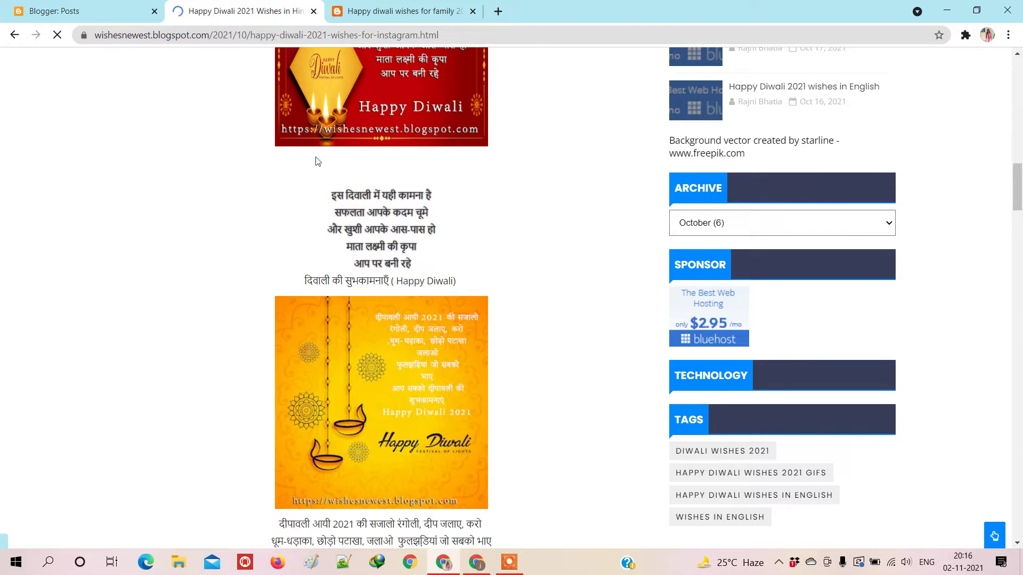
{"action": "scroll", "coordinate": [225, 236], "scroll_direction": "up", "scroll_amount": 20}
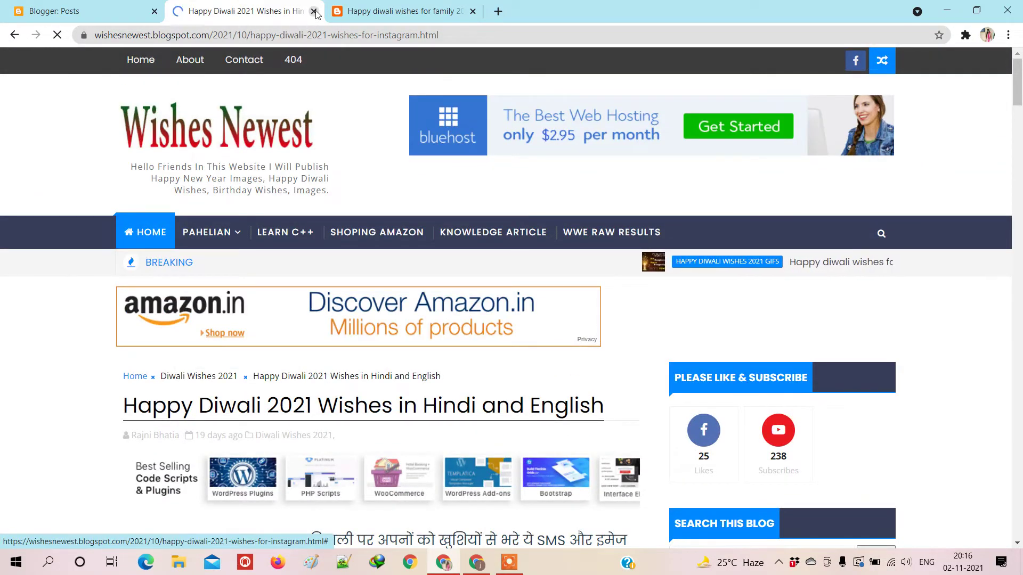
{"action": "left_click", "coordinate": [313, 11]}
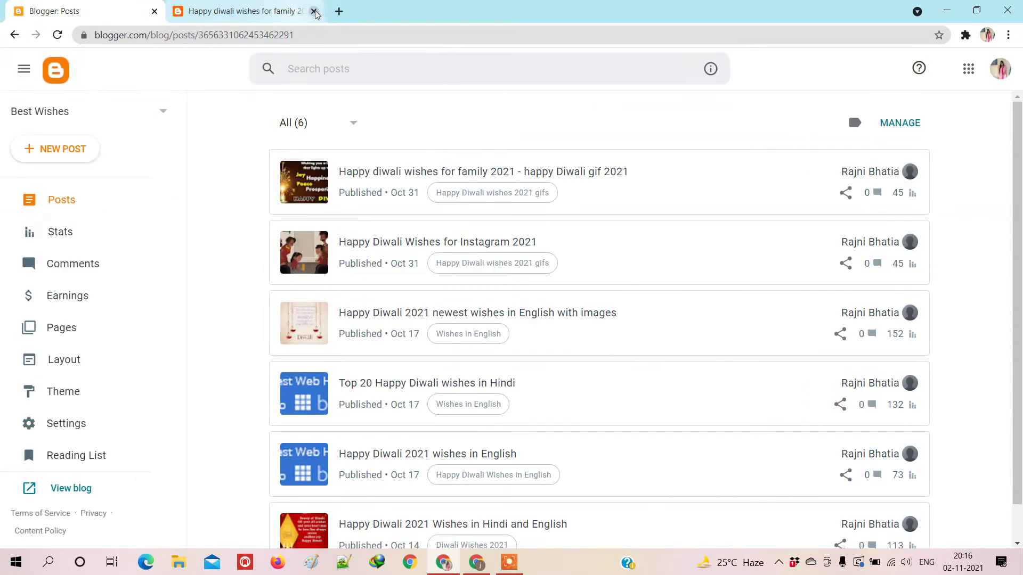
Step: Close the leftover post tab, search 'google analytics' in a new tab, and open the Analytics site
{"action": "left_click", "coordinate": [314, 11]}
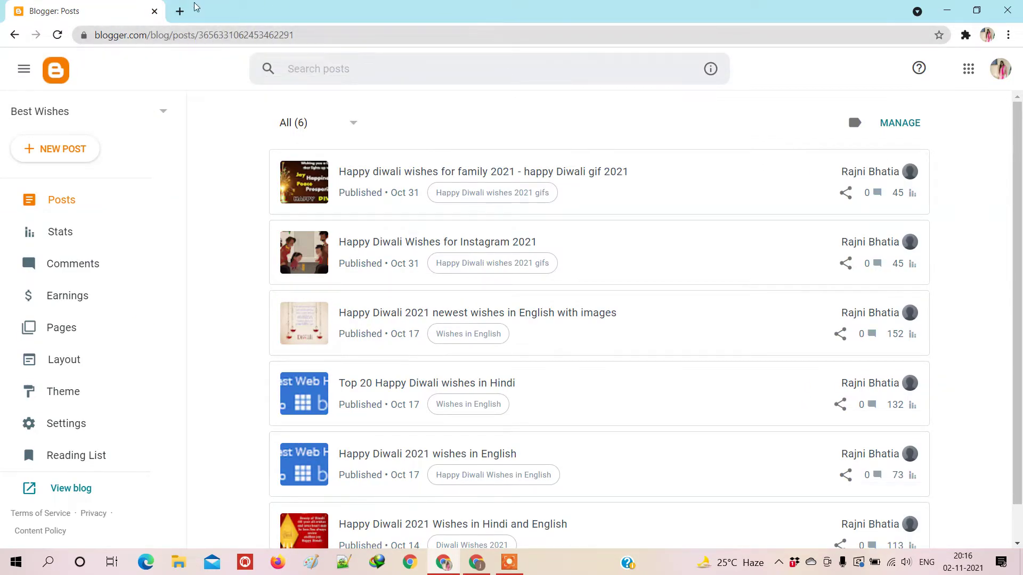
{"action": "left_click", "coordinate": [181, 11]}
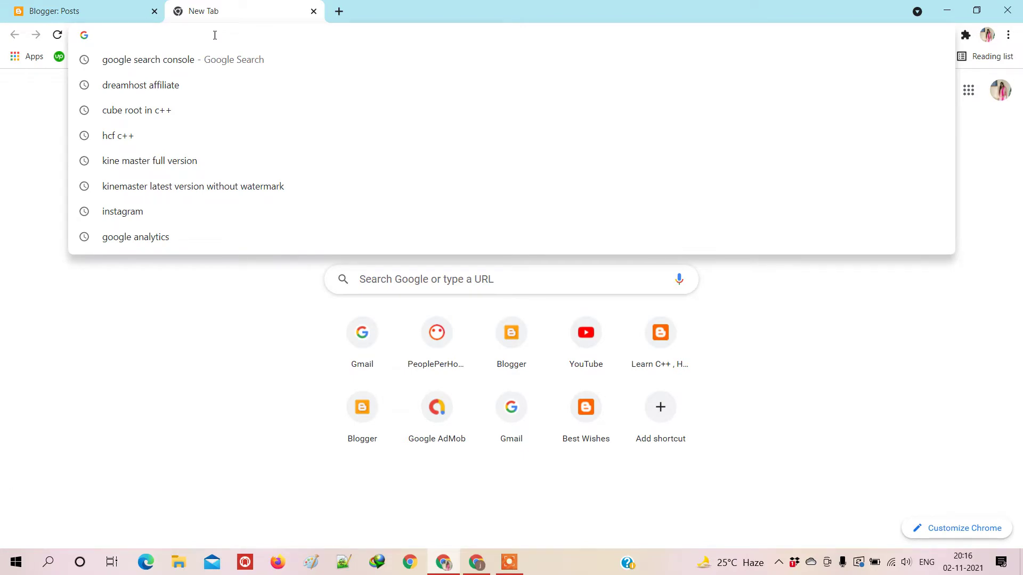
{"action": "type", "text": "gi"}
{"action": "key", "text": "BackSpace"}
{"action": "type", "text": "oogle analytics"}
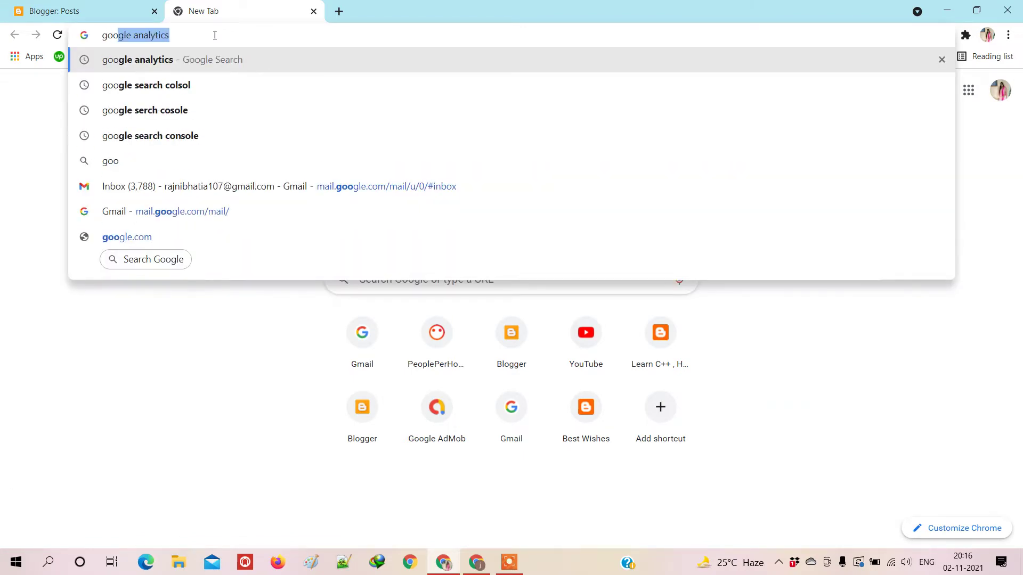
{"action": "key", "text": "Return"}
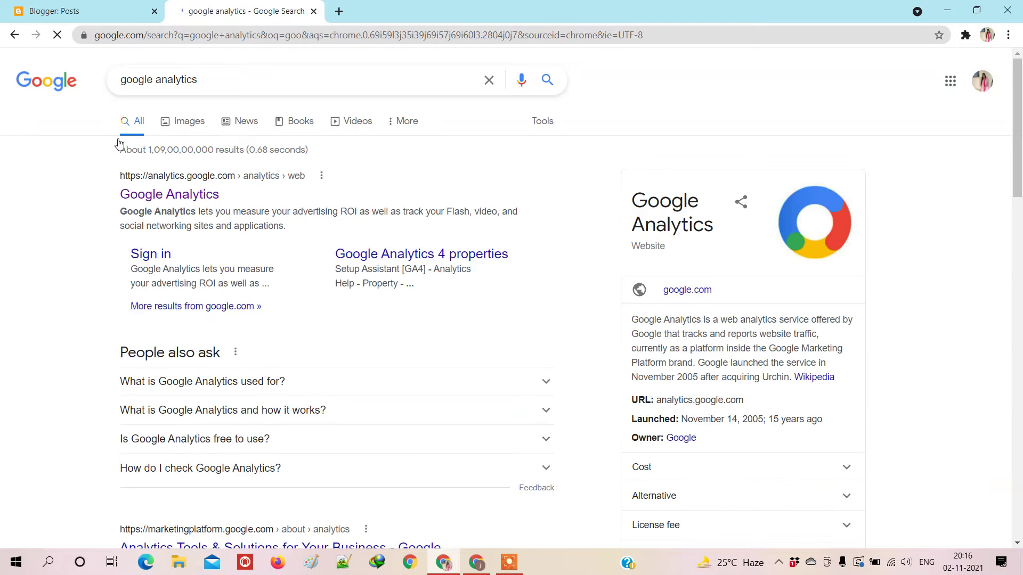
{"action": "left_click", "coordinate": [161, 195]}
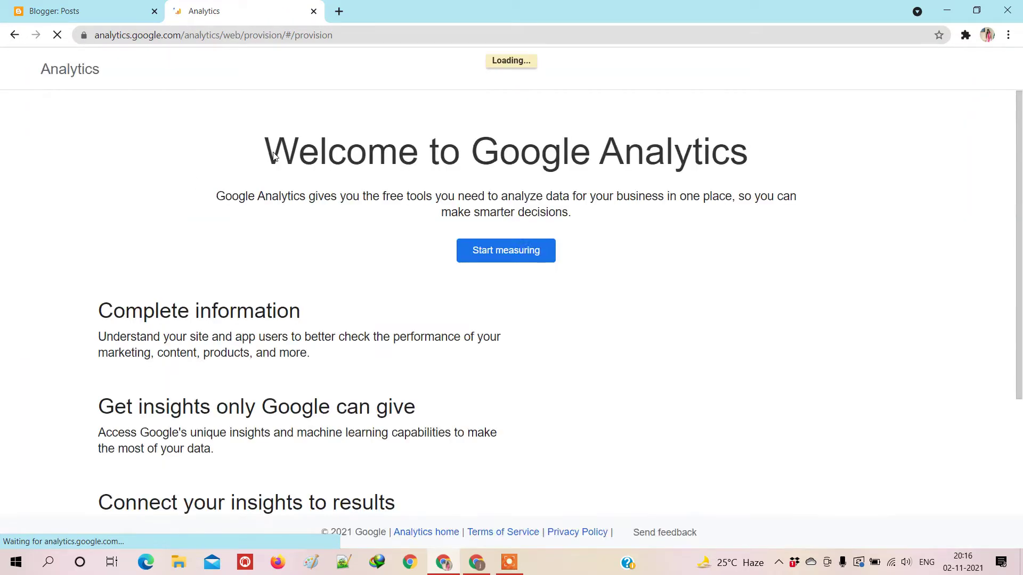
Step: Start a new account, enter an account name, enable Google products & services sharing, and continue
{"action": "left_click", "coordinate": [513, 258]}
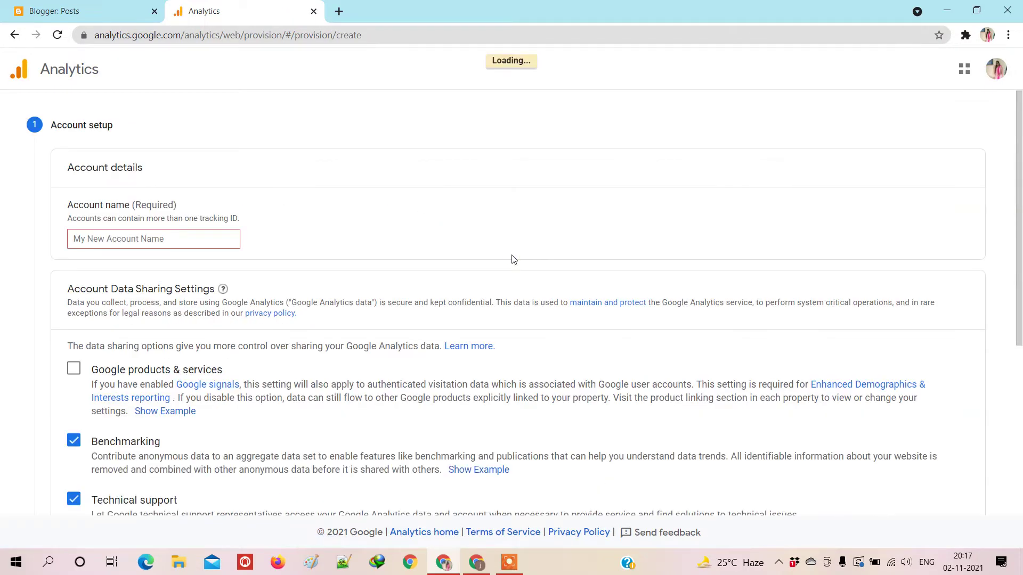
{"action": "left_click", "coordinate": [144, 242]}
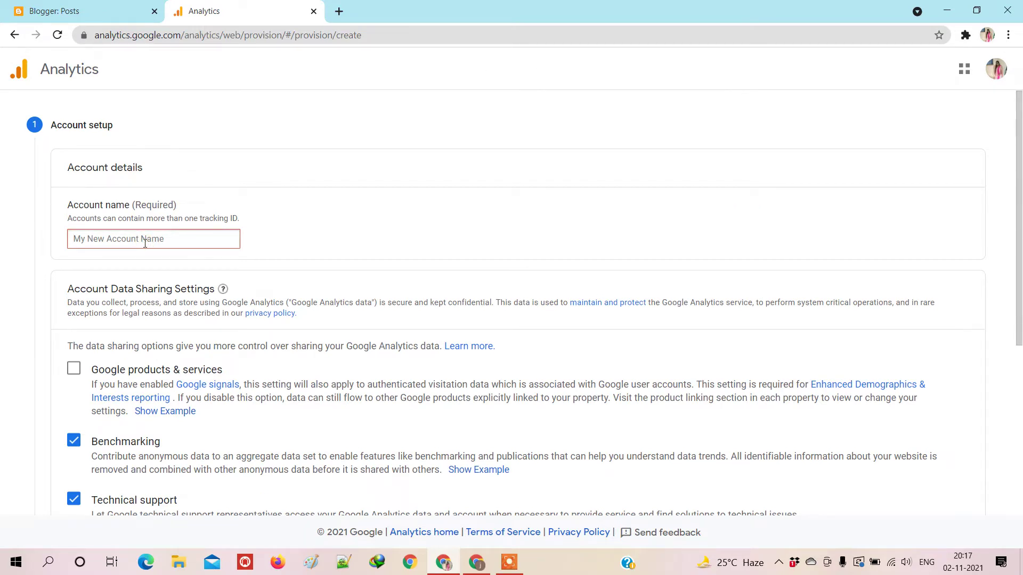
{"action": "type", "text": "Rajni"}
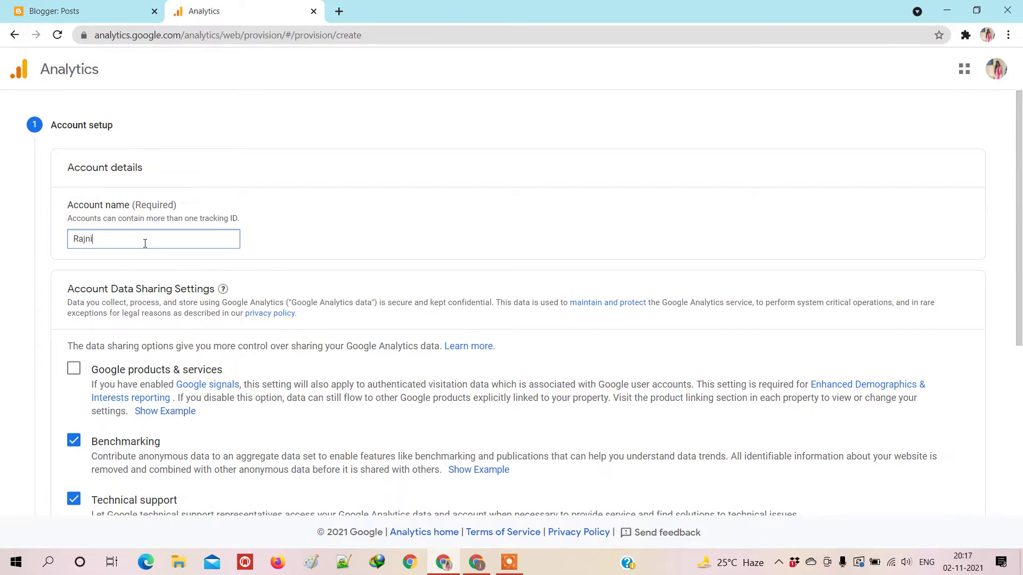
{"action": "key", "text": "BackSpace"}
{"action": "key", "text": "BackSpace"}
{"action": "key", "text": "BackSpace"}
{"action": "key", "text": "BackSpace"}
{"action": "type", "text": "W"}
{"action": "scroll", "coordinate": [70, 369], "scroll_direction": "down", "scroll_amount": 1}
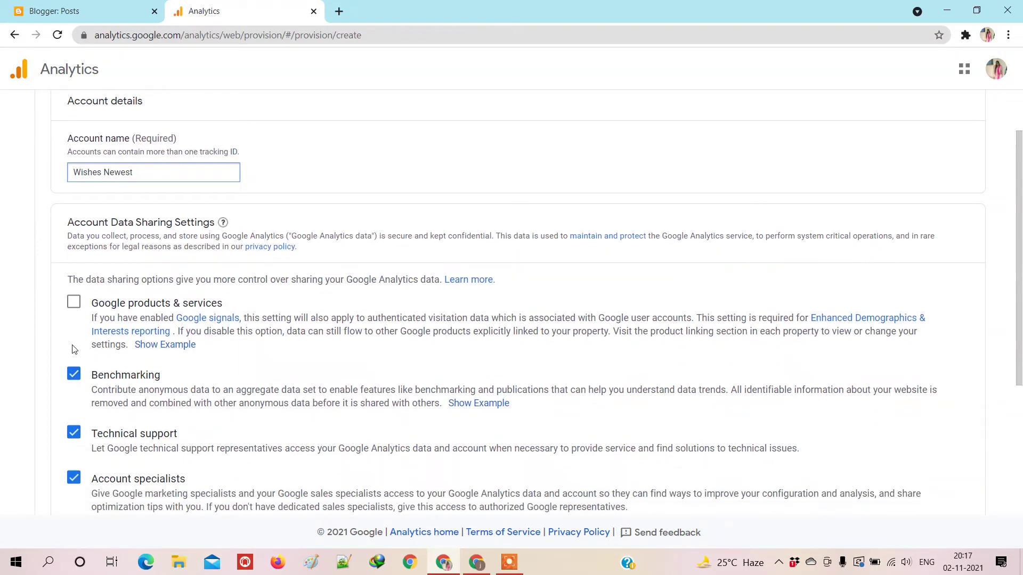
{"action": "left_click", "coordinate": [74, 303]}
{"action": "scroll", "coordinate": [78, 308], "scroll_direction": "down", "scroll_amount": 3}
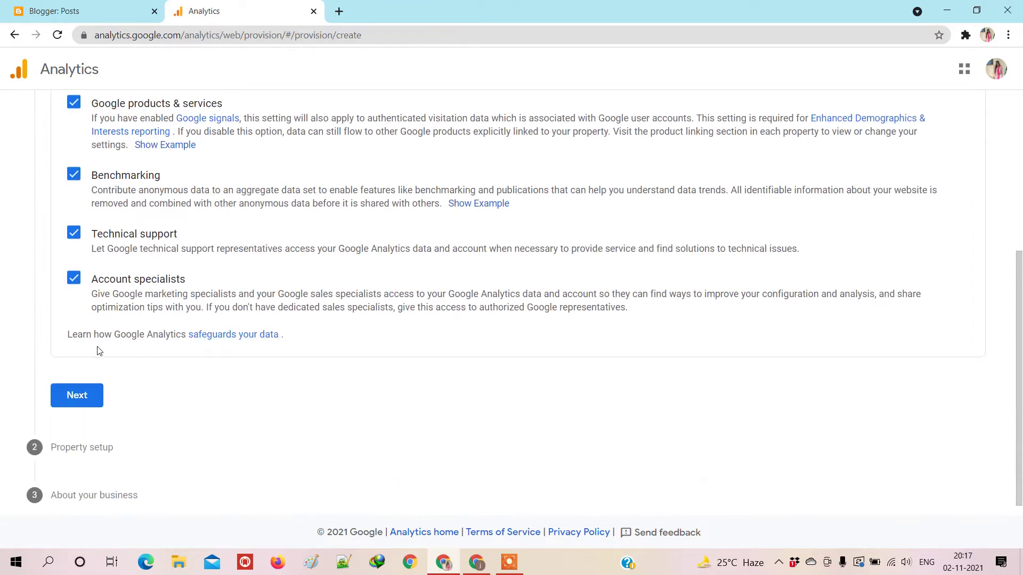
{"action": "left_click", "coordinate": [77, 398]}
Step: Return to account setup, replace the account name with the owner's full name, and continue
{"action": "left_click", "coordinate": [101, 220]}
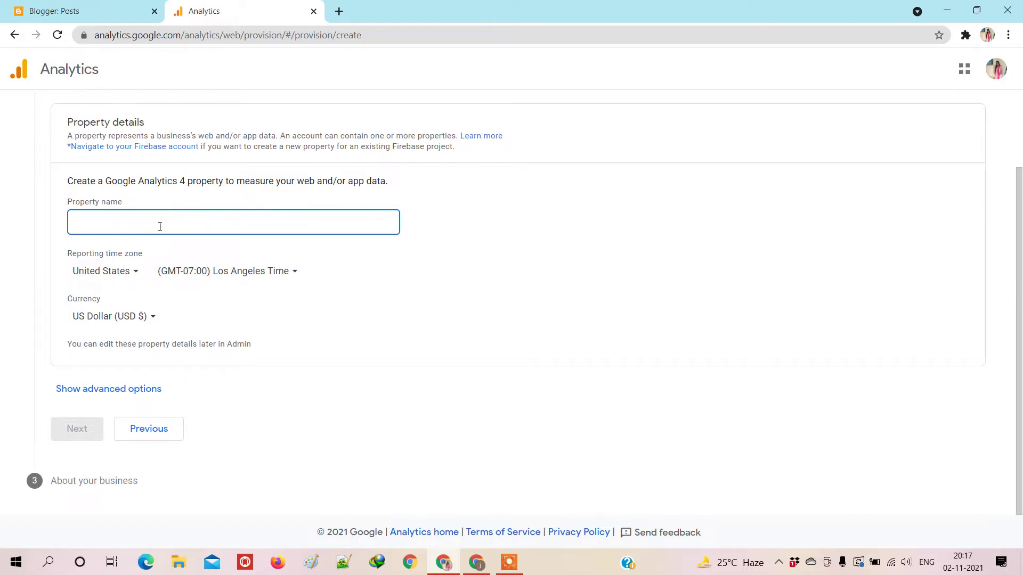
{"action": "scroll", "coordinate": [133, 213], "scroll_direction": "up", "scroll_amount": 2}
{"action": "left_click", "coordinate": [95, 127]}
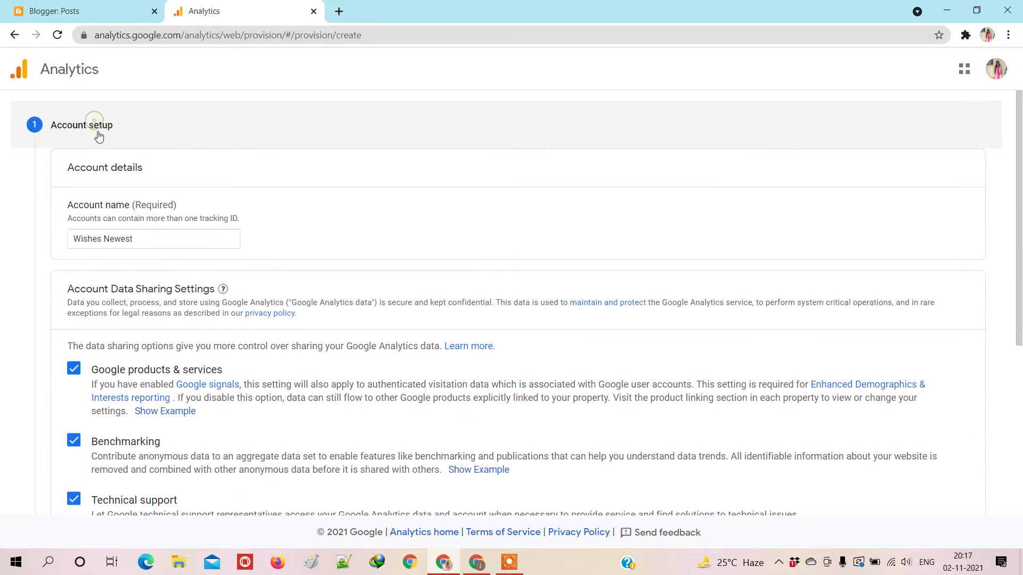
{"action": "triple_click", "coordinate": [129, 235]}
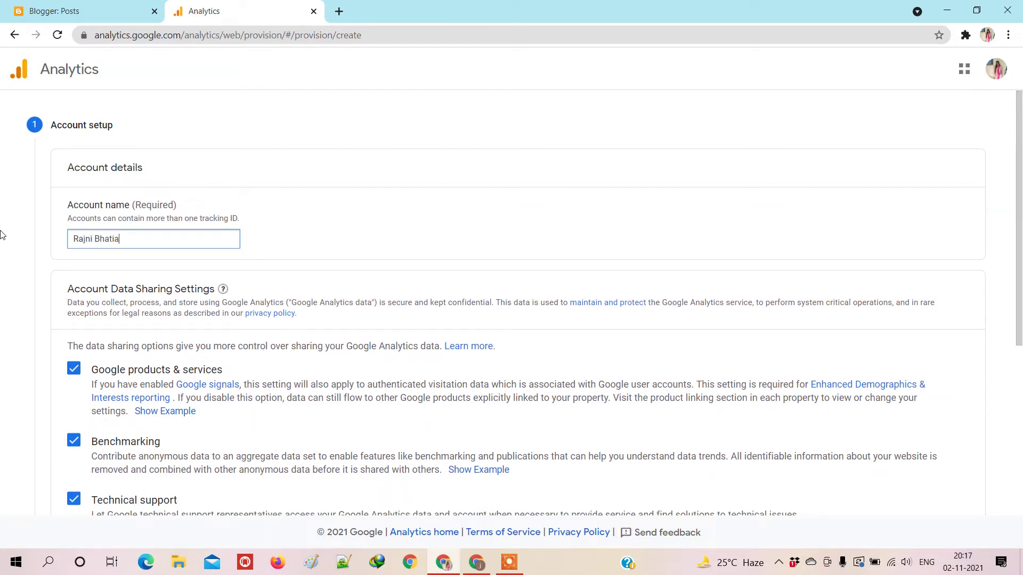
{"action": "scroll", "coordinate": [80, 250], "scroll_direction": "down", "scroll_amount": 5}
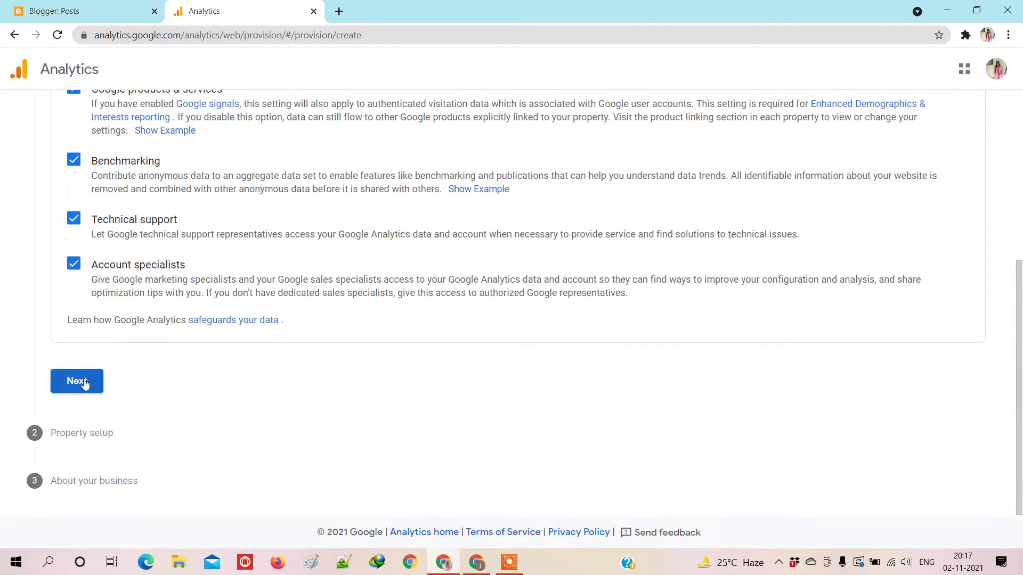
{"action": "left_click", "coordinate": [80, 381]}
Step: Enter 'Wishes Newest' as the property name
{"action": "left_click", "coordinate": [148, 222]}
{"action": "type", "text": "Wisa"}
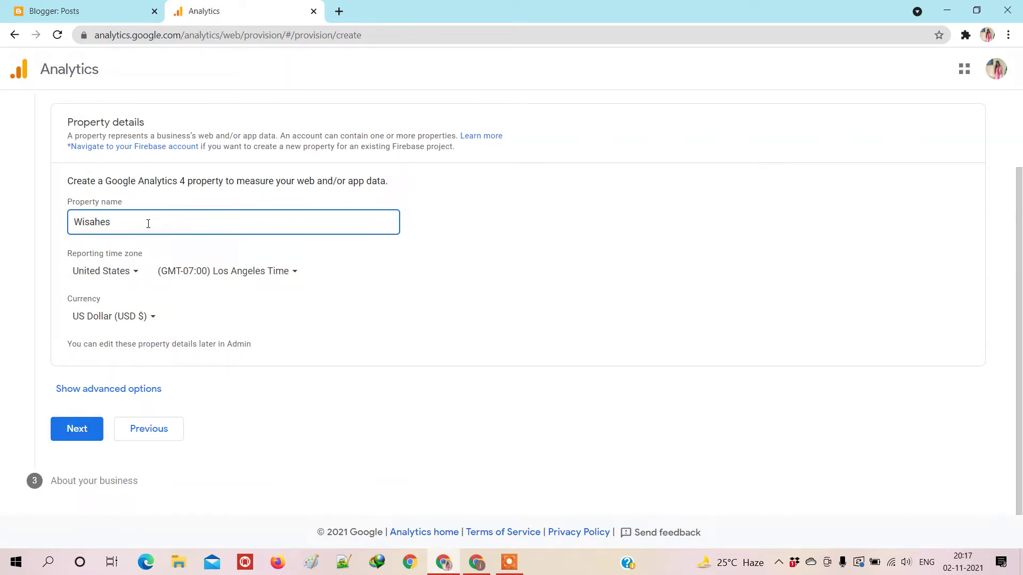
{"action": "key", "text": "BackSpace"}
{"action": "type", "text": "h"}
Step: Set the reporting time zone to India and the currency to Indian Rupee (INR ₹)
{"action": "left_click", "coordinate": [141, 272]}
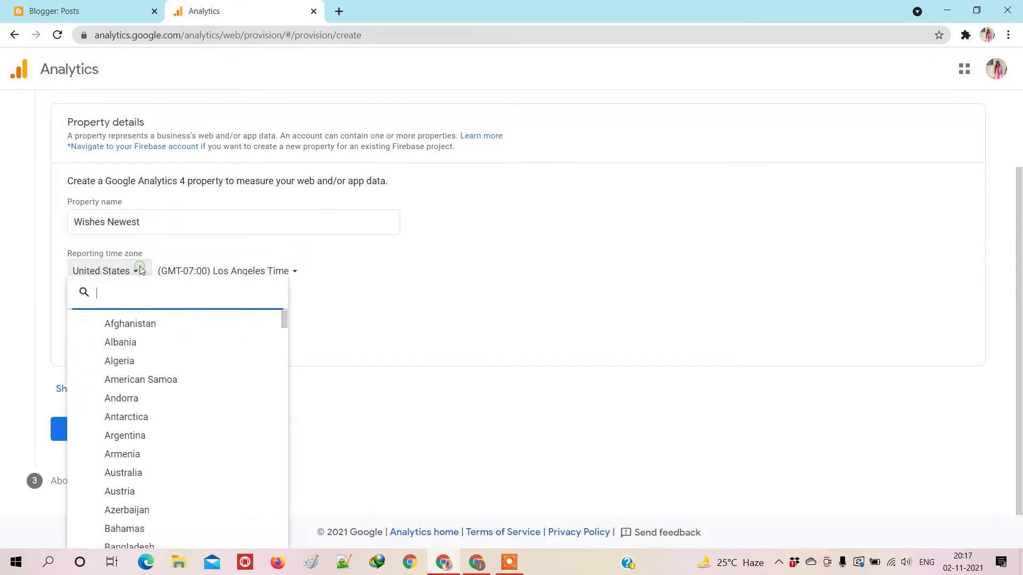
{"action": "scroll", "coordinate": [160, 346], "scroll_direction": "down", "scroll_amount": 3}
{"action": "scroll", "coordinate": [130, 399], "scroll_direction": "down", "scroll_amount": 15}
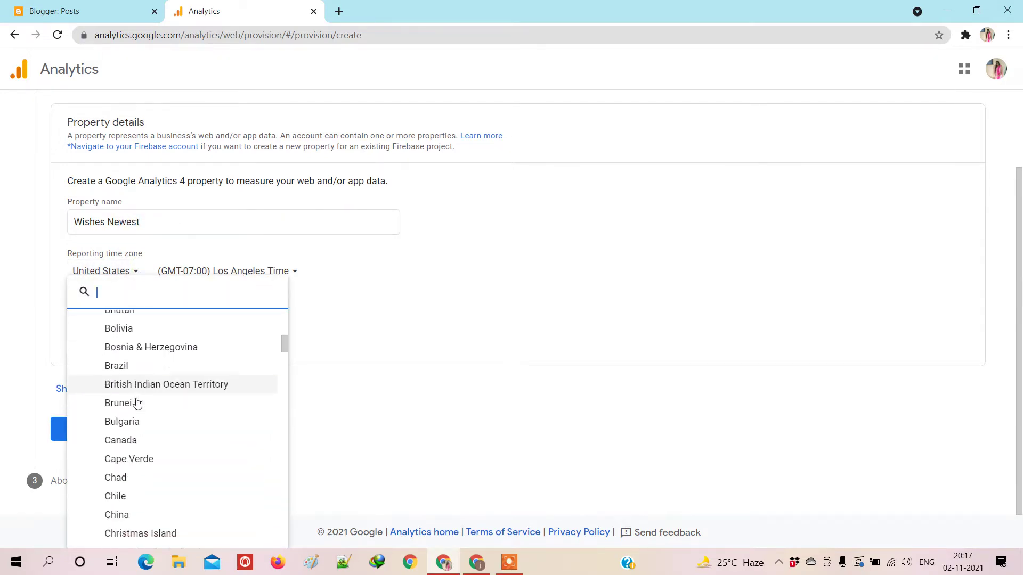
{"action": "scroll", "coordinate": [134, 449], "scroll_direction": "down", "scroll_amount": 6}
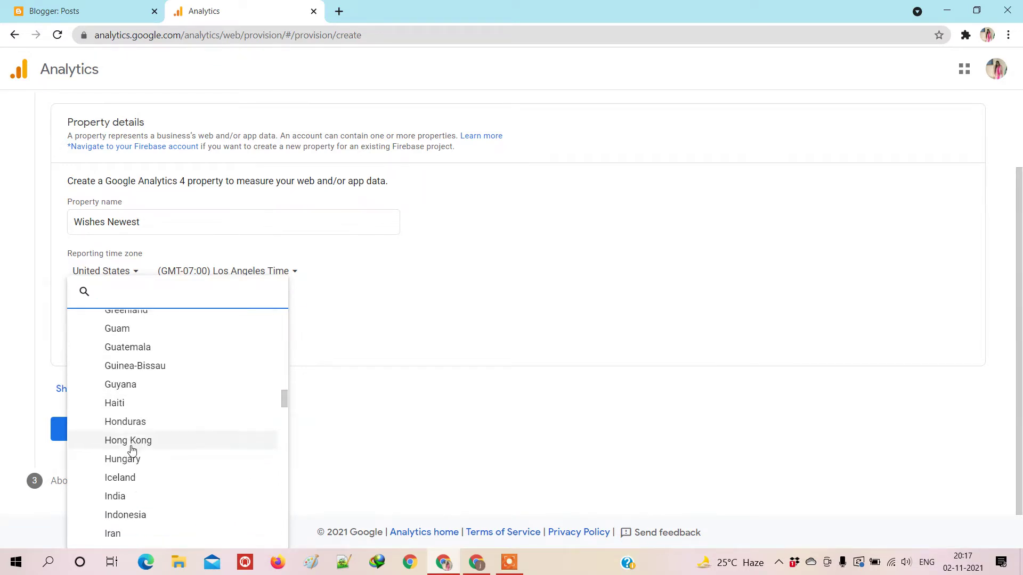
{"action": "left_click", "coordinate": [127, 496]}
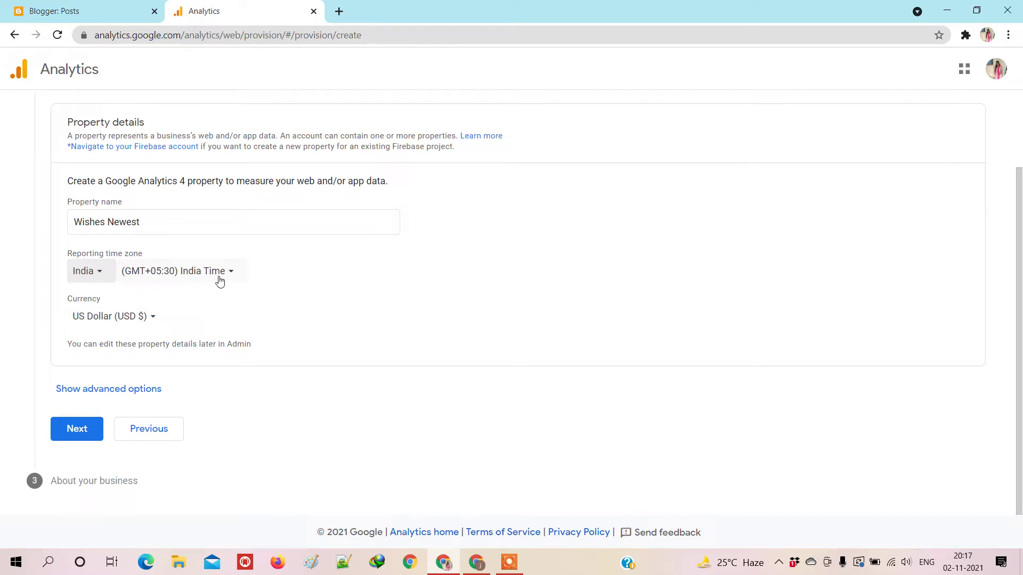
{"action": "left_click", "coordinate": [142, 319]}
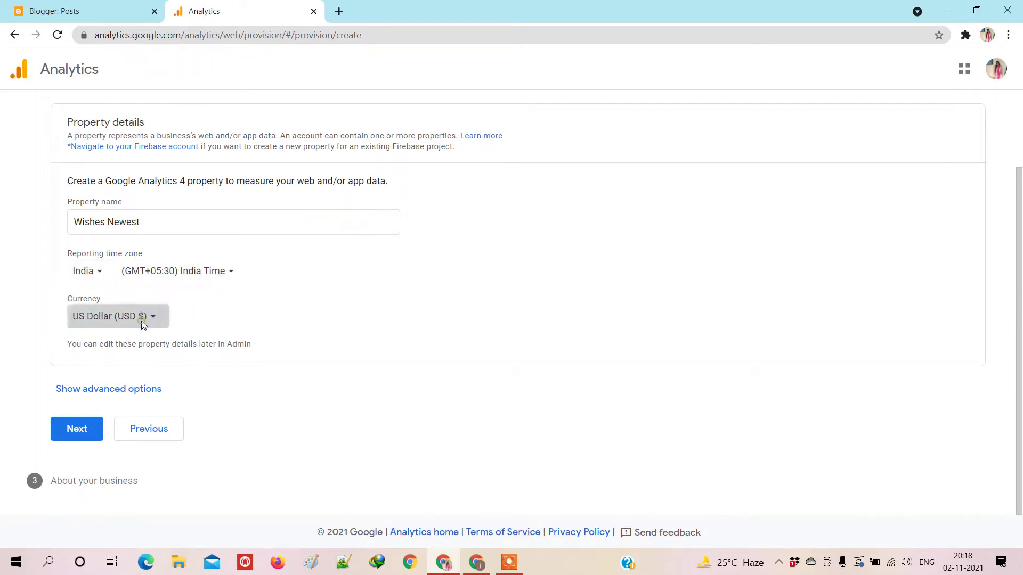
{"action": "scroll", "coordinate": [162, 245], "scroll_direction": "down", "scroll_amount": 6}
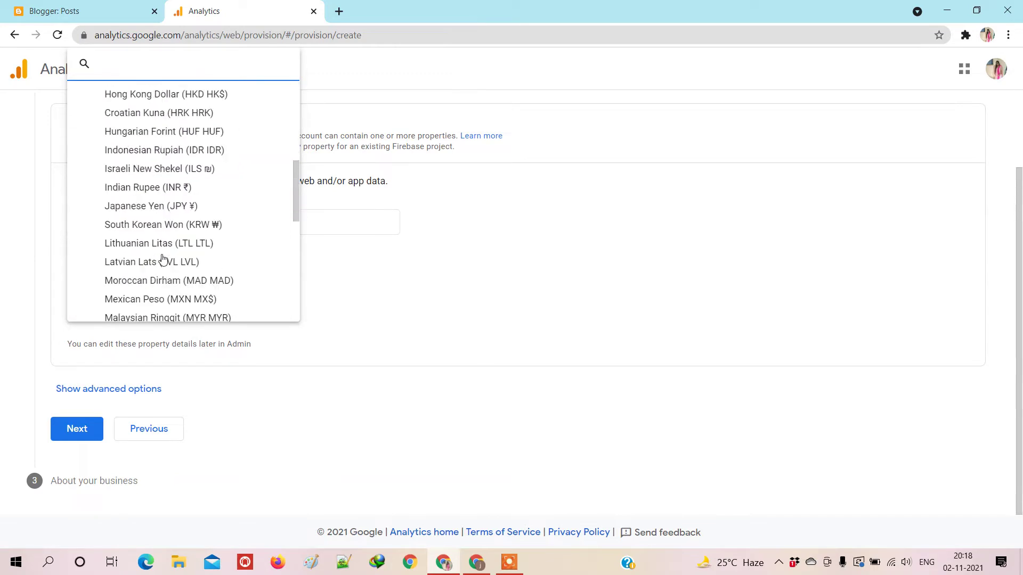
{"action": "scroll", "coordinate": [152, 161], "scroll_direction": "up", "scroll_amount": 1}
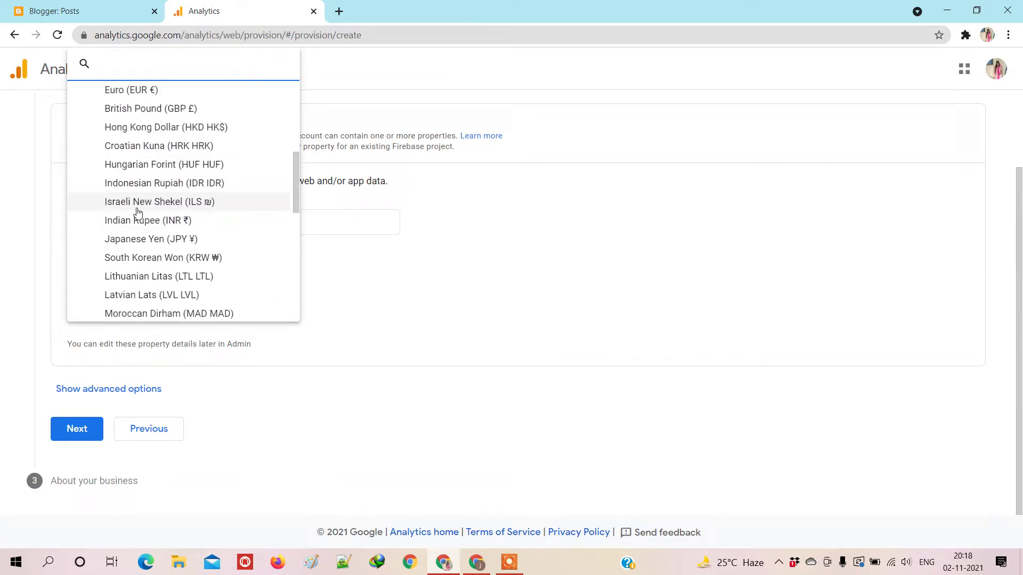
{"action": "left_click", "coordinate": [137, 219]}
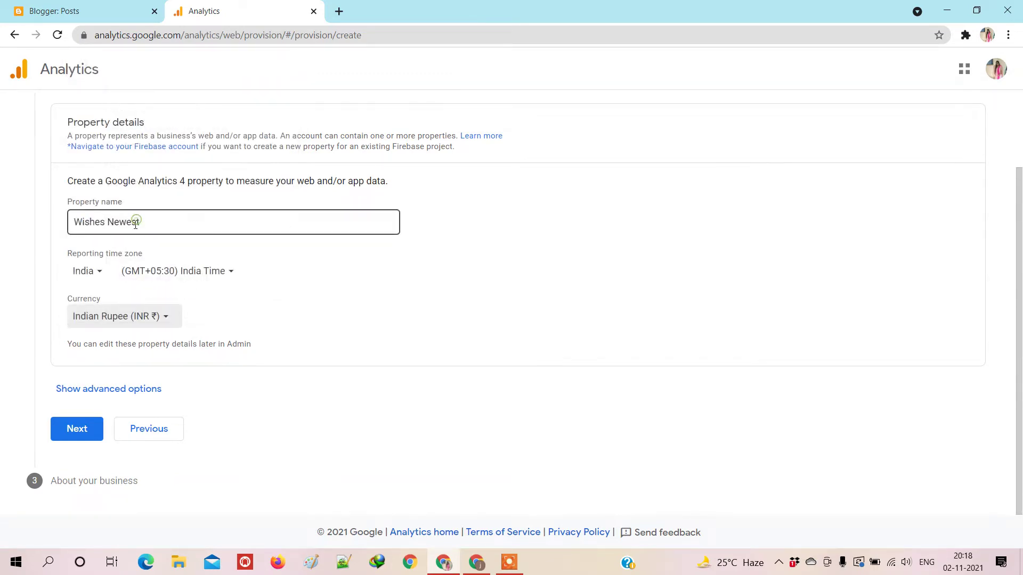
Step: Continue to business details and set the industry category to Other
{"action": "left_click", "coordinate": [72, 438]}
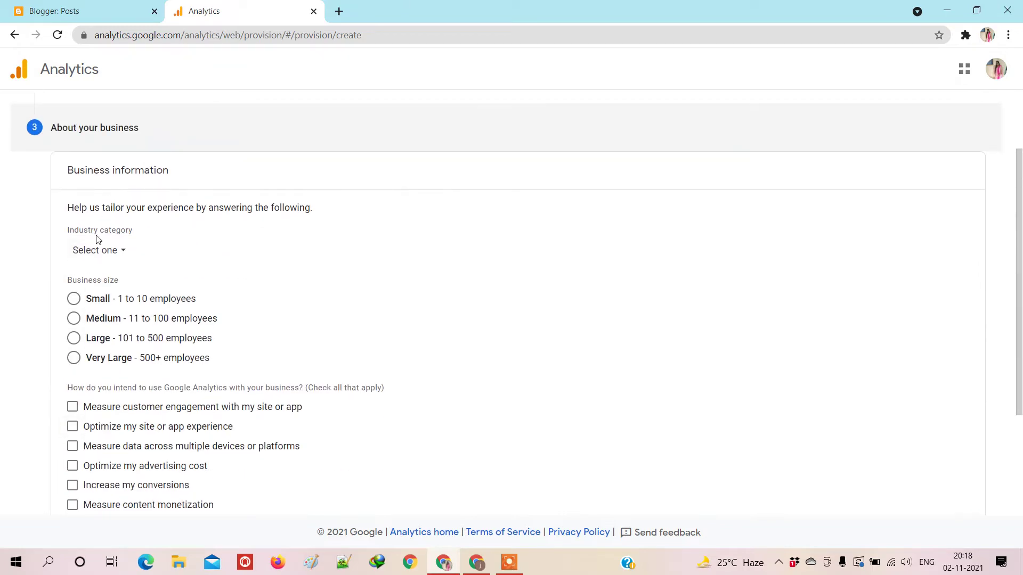
{"action": "left_click", "coordinate": [114, 254]}
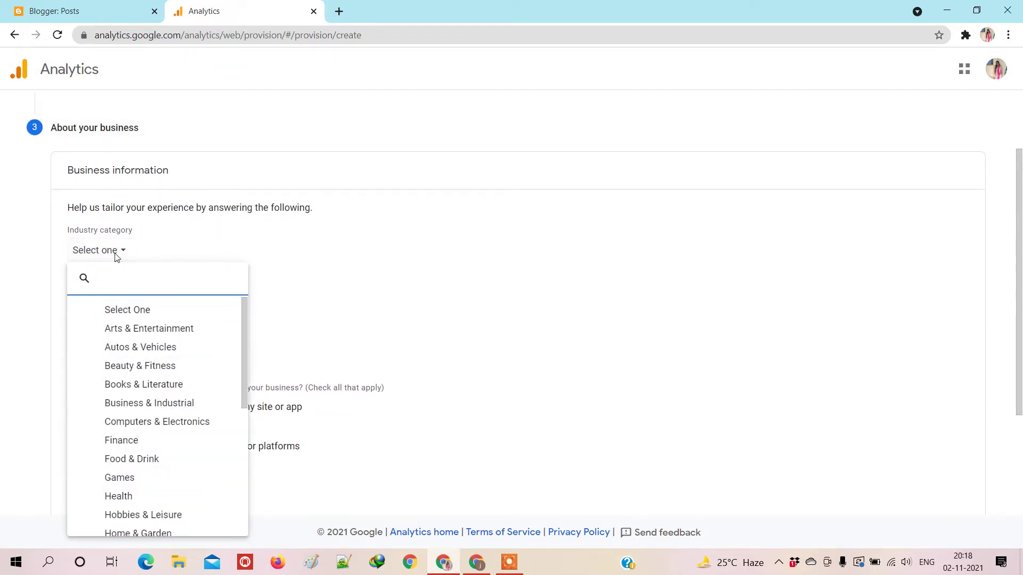
{"action": "scroll", "coordinate": [139, 376], "scroll_direction": "down", "scroll_amount": 3}
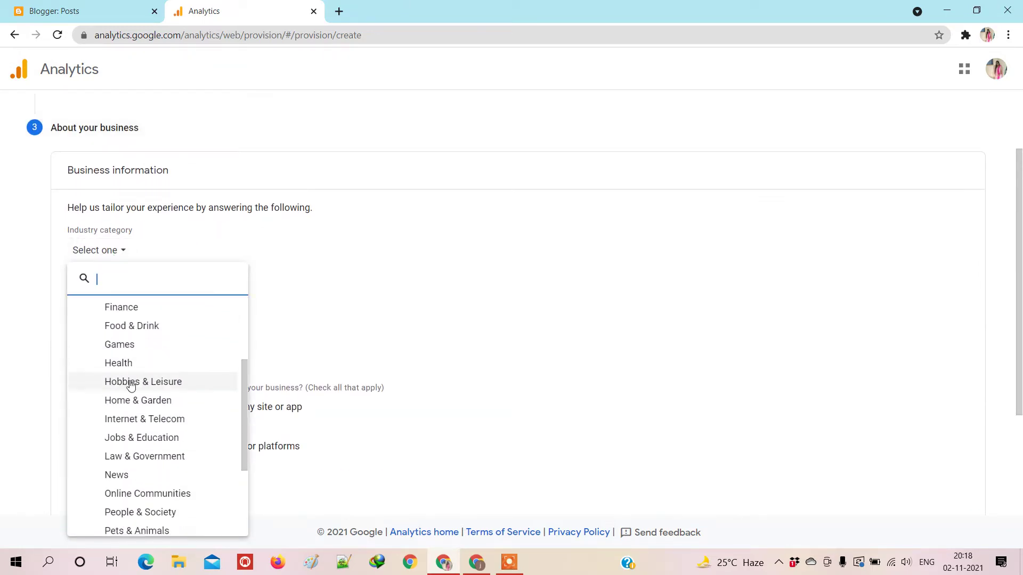
{"action": "scroll", "coordinate": [139, 378], "scroll_direction": "up", "scroll_amount": 3}
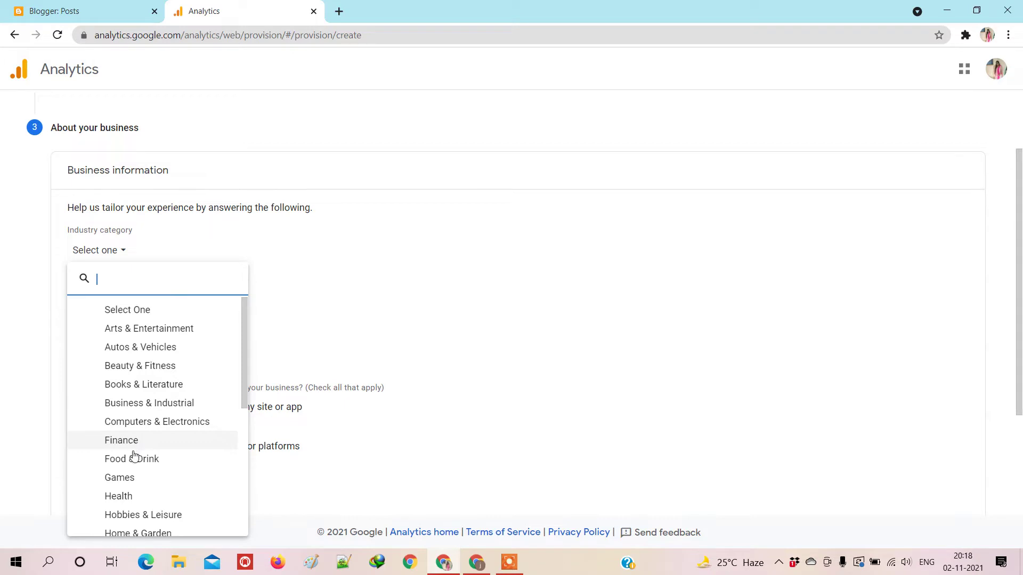
{"action": "scroll", "coordinate": [134, 453], "scroll_direction": "down", "scroll_amount": 1}
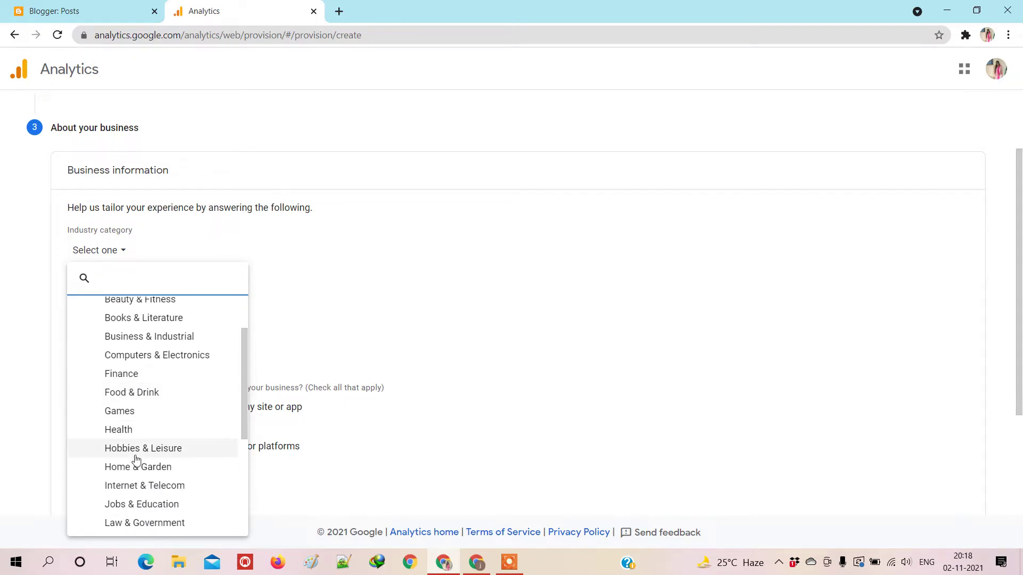
{"action": "scroll", "coordinate": [133, 498], "scroll_direction": "down", "scroll_amount": 1}
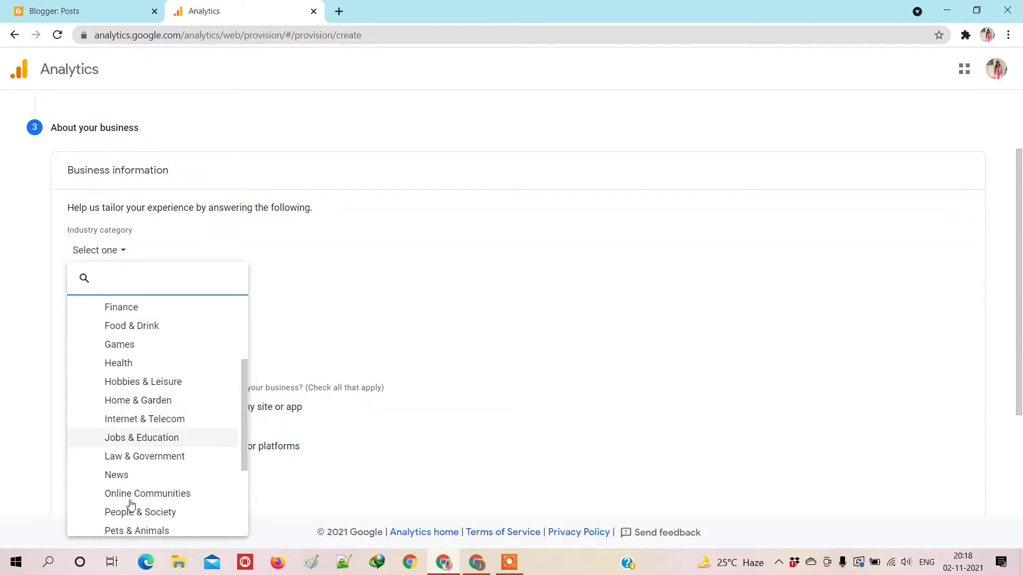
{"action": "scroll", "coordinate": [134, 472], "scroll_direction": "down", "scroll_amount": 1}
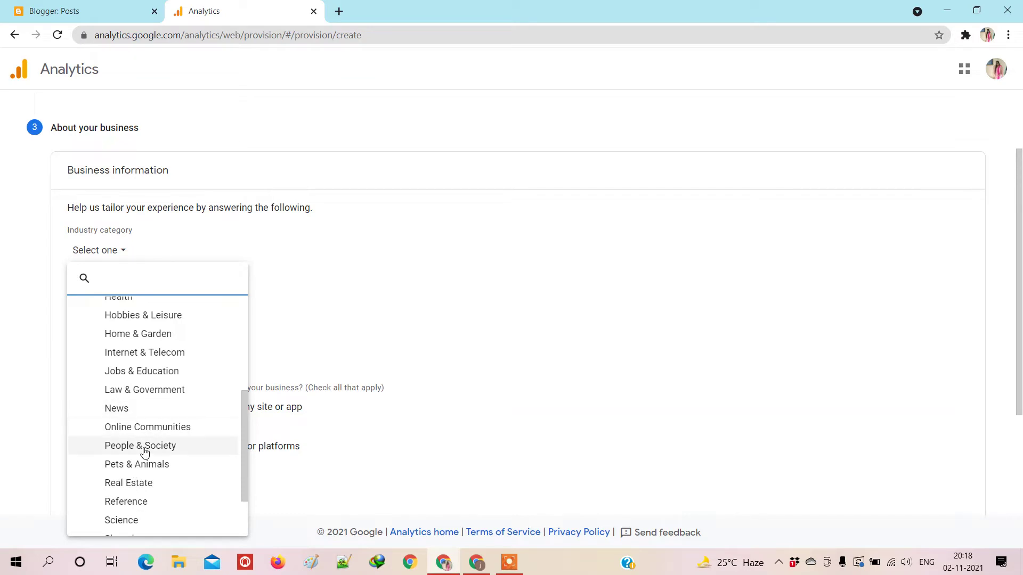
{"action": "scroll", "coordinate": [128, 504], "scroll_direction": "down", "scroll_amount": 1}
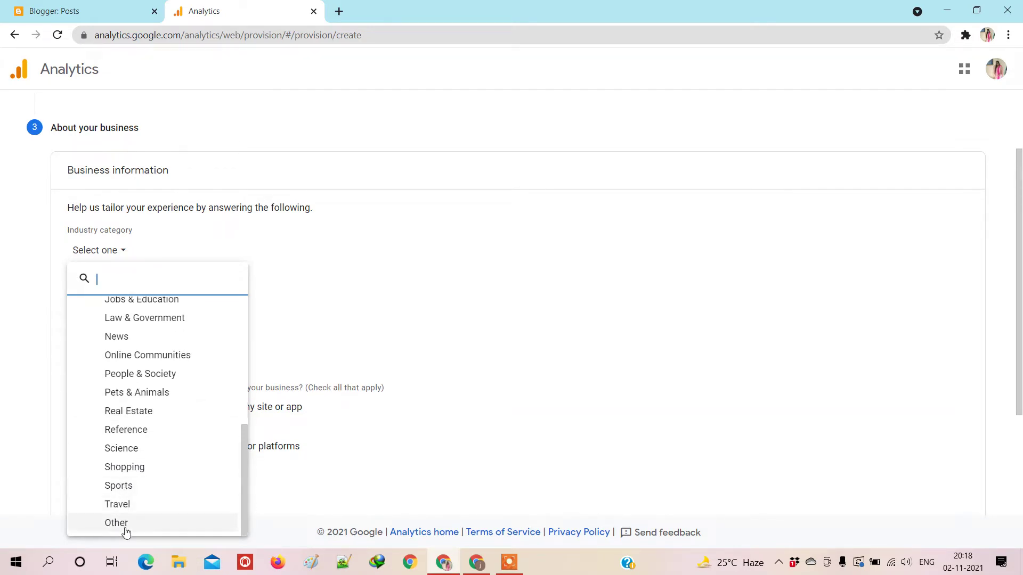
{"action": "left_click", "coordinate": [120, 526]}
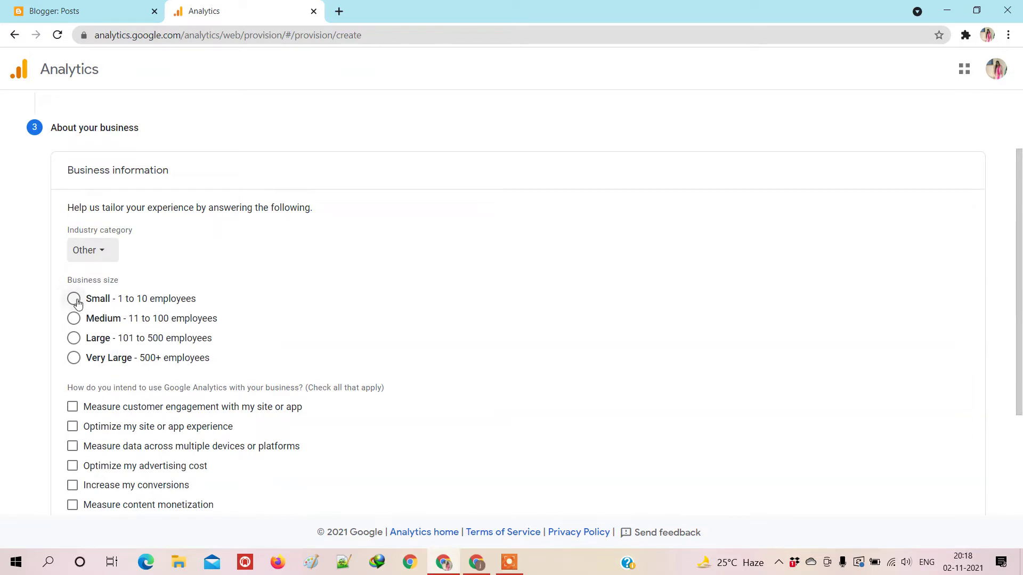
Step: Choose Small (1 to 10 employees), tick seven intended uses including Other, and click Create
{"action": "left_click", "coordinate": [77, 301]}
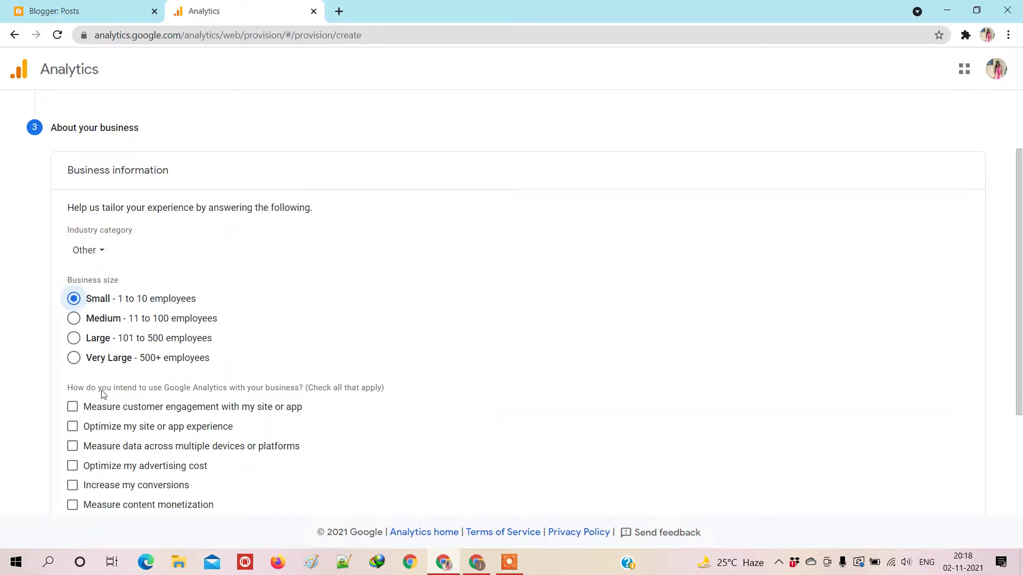
{"action": "left_click", "coordinate": [73, 408]}
{"action": "left_click", "coordinate": [72, 427]}
{"action": "left_click", "coordinate": [72, 447]}
{"action": "left_click", "coordinate": [74, 466]}
{"action": "scroll", "coordinate": [100, 466], "scroll_direction": "down", "scroll_amount": 3}
{"action": "left_click", "coordinate": [73, 346]}
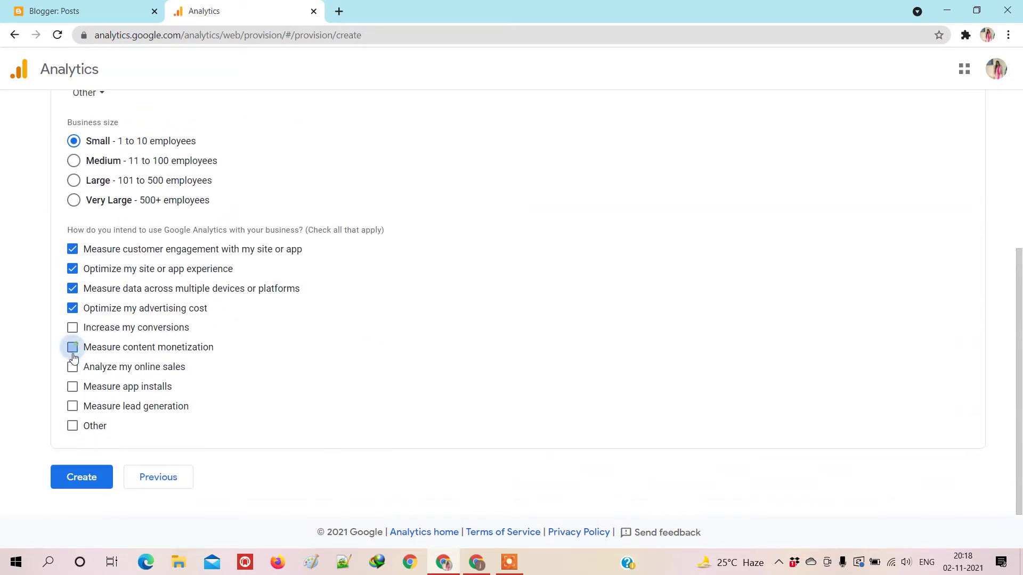
{"action": "left_click", "coordinate": [72, 425]}
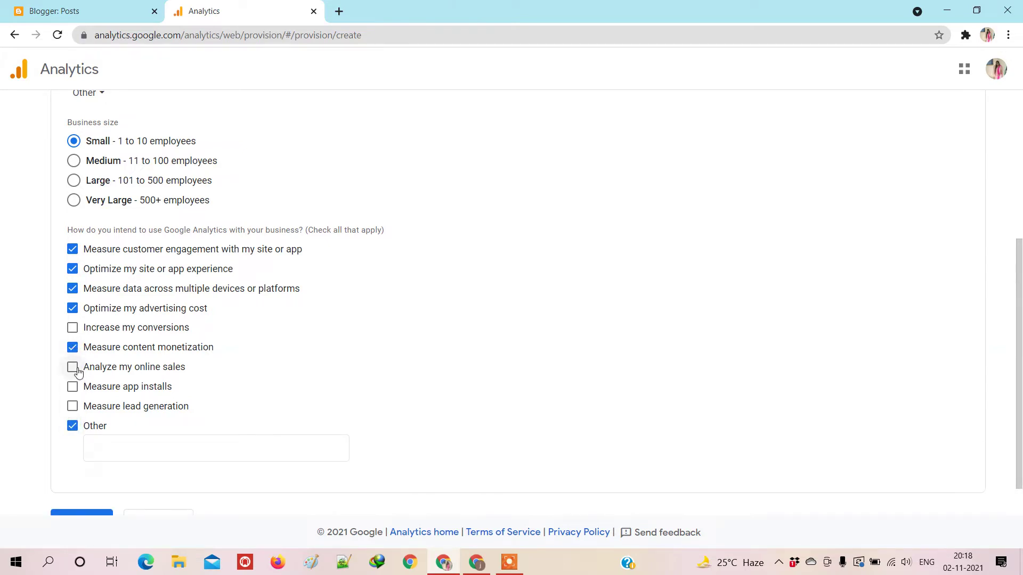
{"action": "left_click", "coordinate": [73, 327]}
{"action": "scroll", "coordinate": [136, 385], "scroll_direction": "down", "scroll_amount": 1}
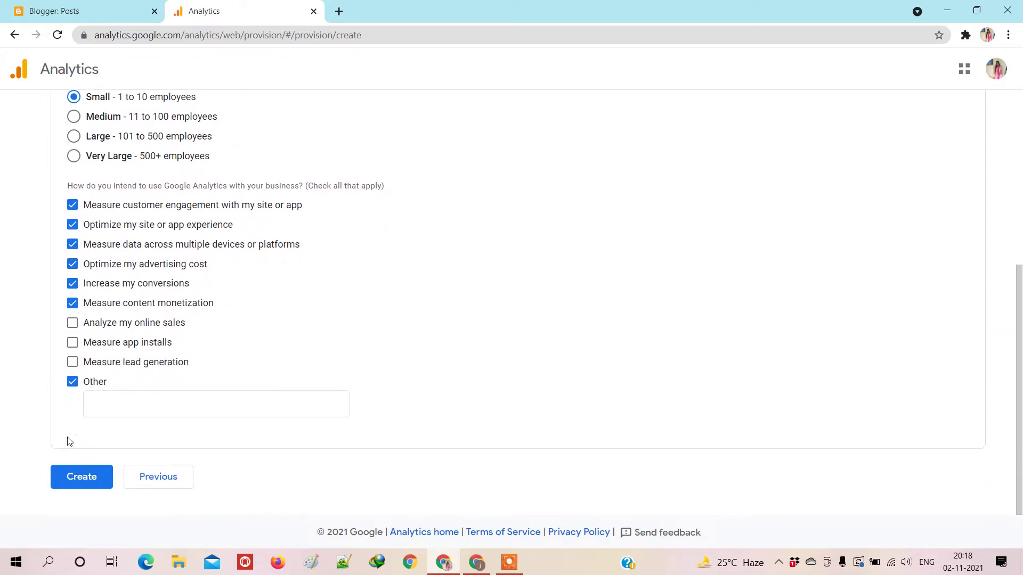
{"action": "left_click", "coordinate": [86, 478]}
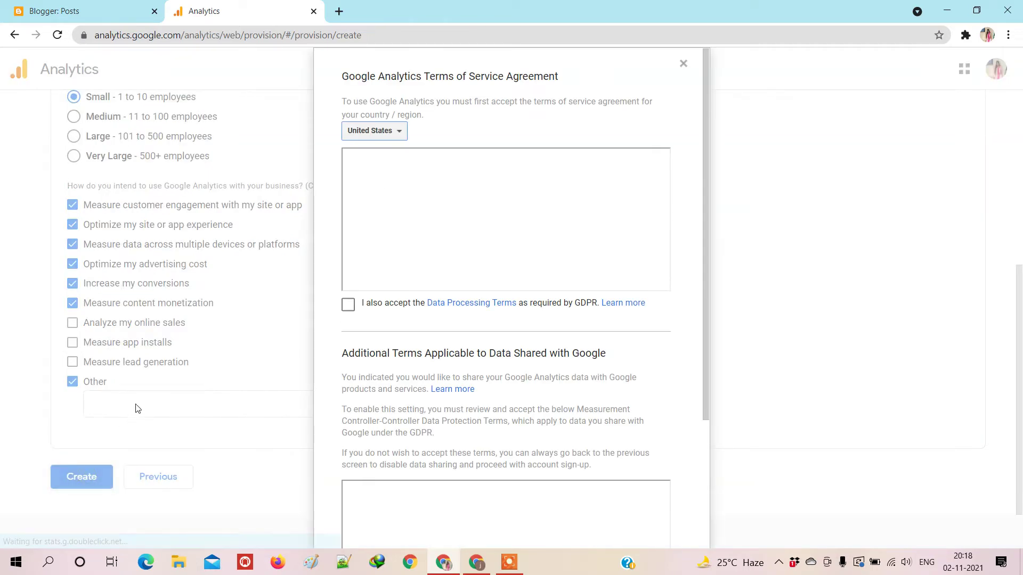
Step: Set the terms country to India, accept the GDPR and Controller-Controller terms, and click I Accept
{"action": "left_click", "coordinate": [391, 137]}
{"action": "type", "text": "India"}
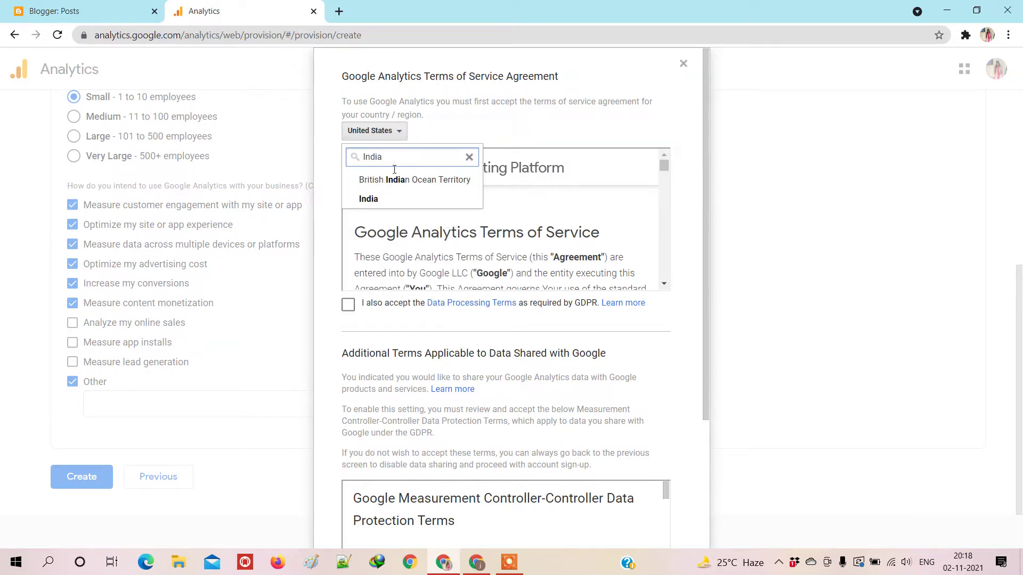
{"action": "left_click", "coordinate": [381, 199]}
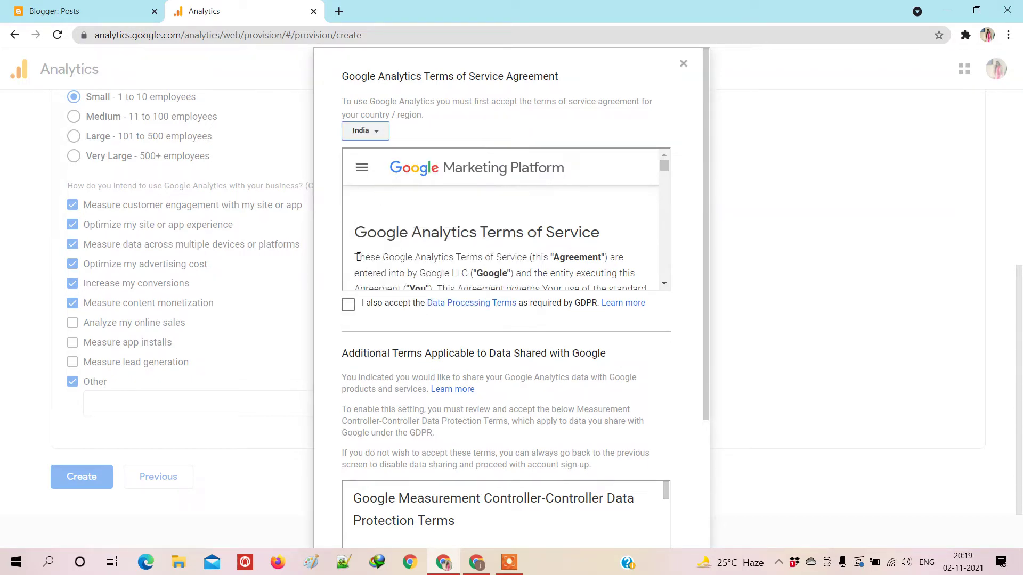
{"action": "left_click", "coordinate": [347, 304]}
{"action": "scroll", "coordinate": [392, 335], "scroll_direction": "down", "scroll_amount": 3}
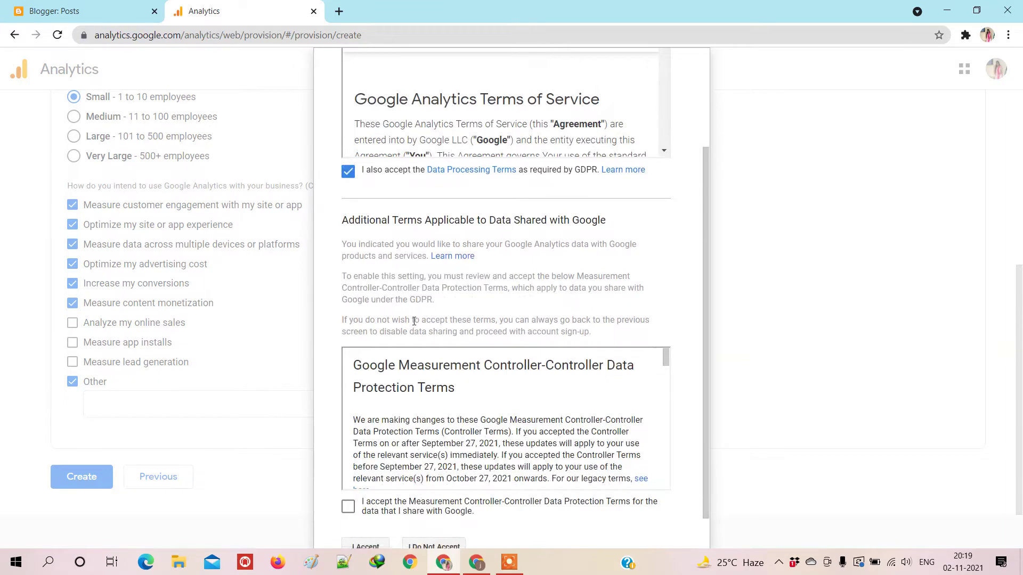
{"action": "scroll", "coordinate": [414, 321], "scroll_direction": "down", "scroll_amount": 4}
{"action": "left_click", "coordinate": [347, 467]}
{"action": "scroll", "coordinate": [373, 437], "scroll_direction": "down", "scroll_amount": 3}
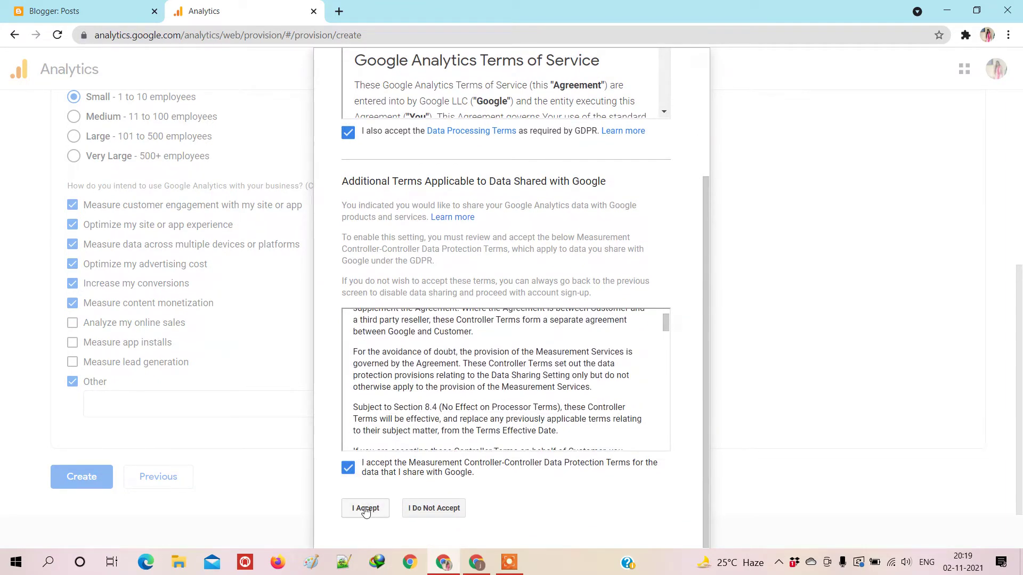
{"action": "left_click", "coordinate": [365, 510]}
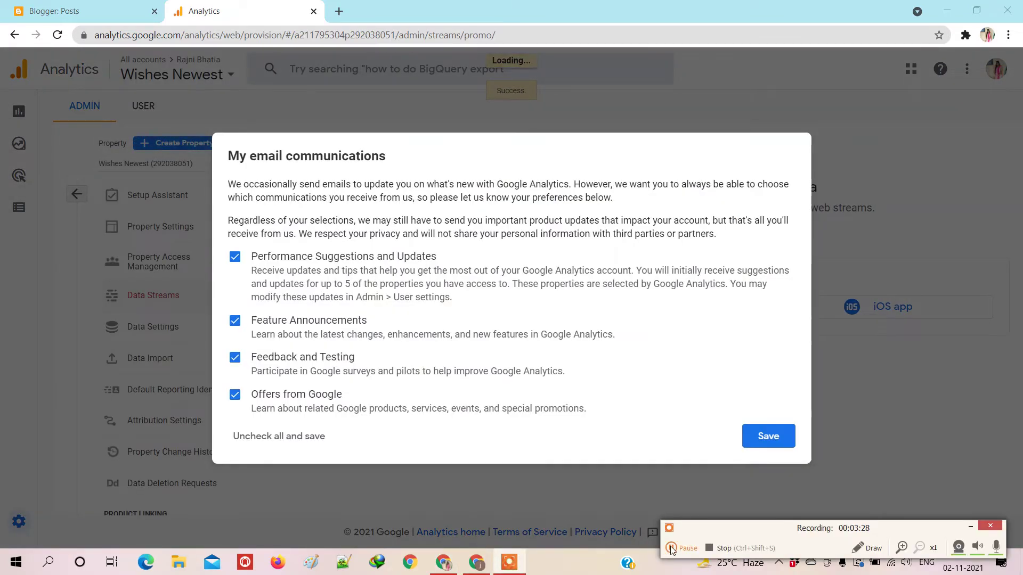
Step: Save the email communication preferences and choose Web as the data stream platform
{"action": "left_click", "coordinate": [769, 448]}
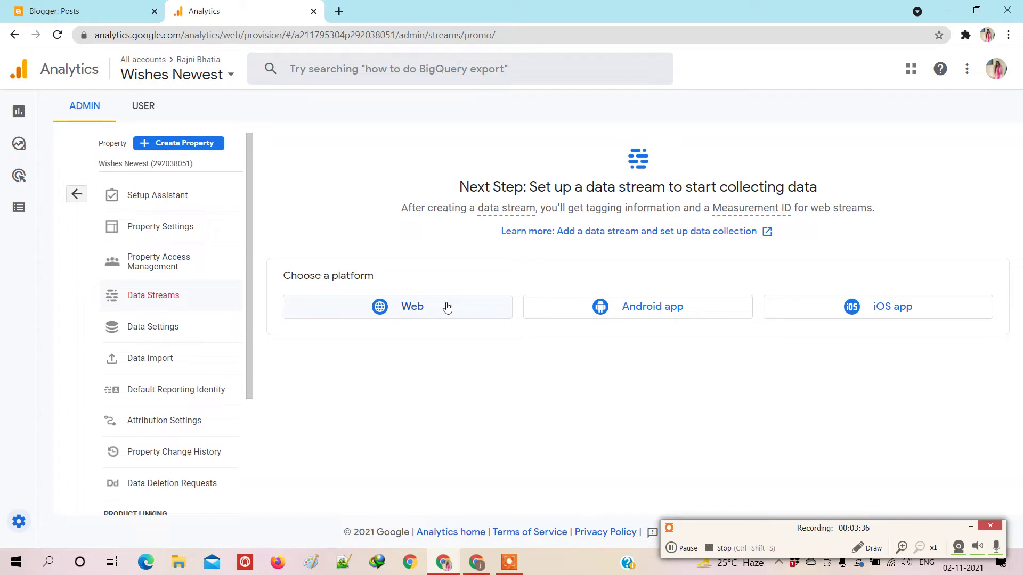
{"action": "left_click", "coordinate": [446, 307]}
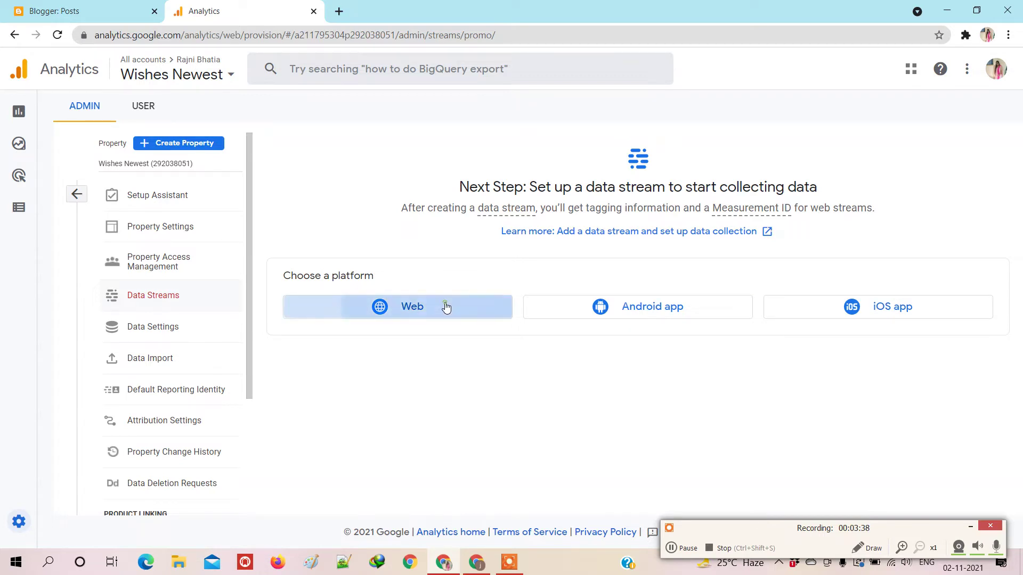
{"action": "left_click", "coordinate": [353, 181]}
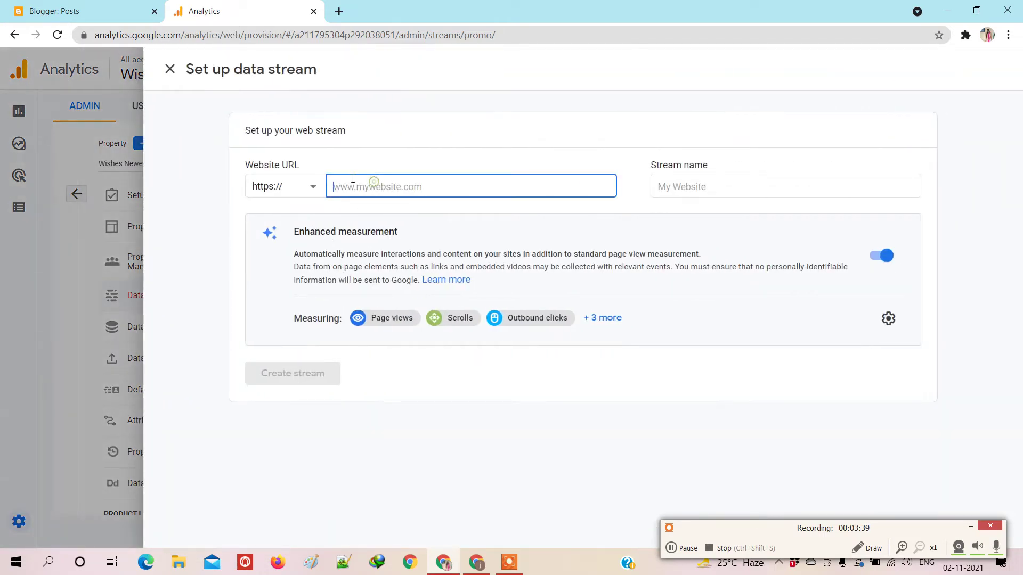
{"action": "left_click", "coordinate": [308, 190]}
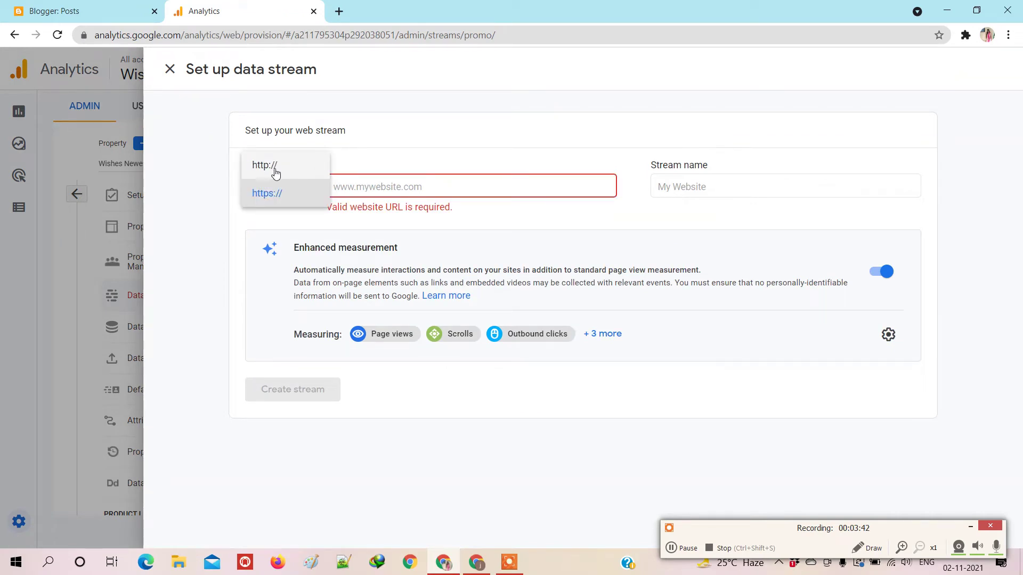
{"action": "left_click", "coordinate": [361, 187]}
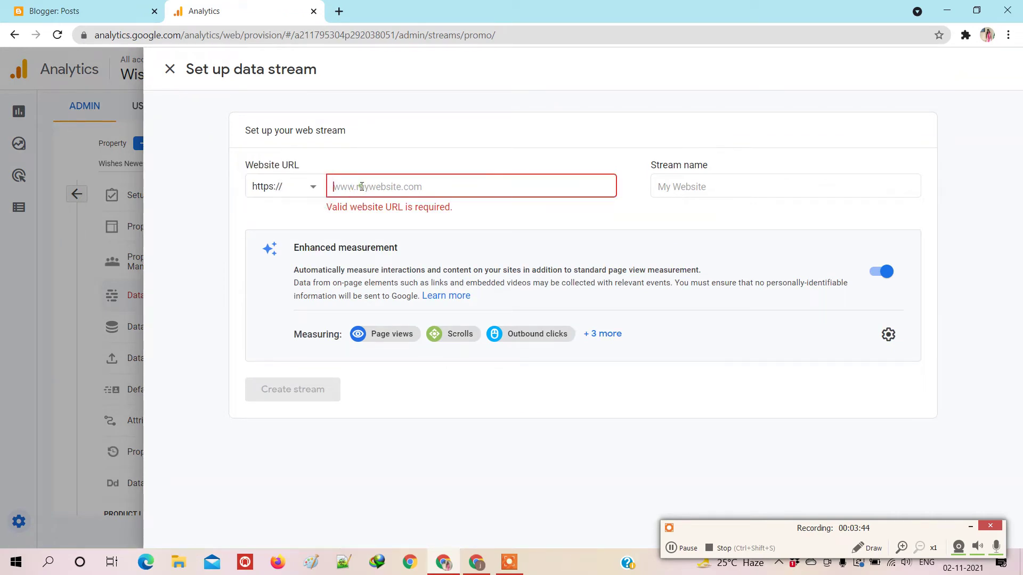
{"action": "left_click", "coordinate": [109, 11]}
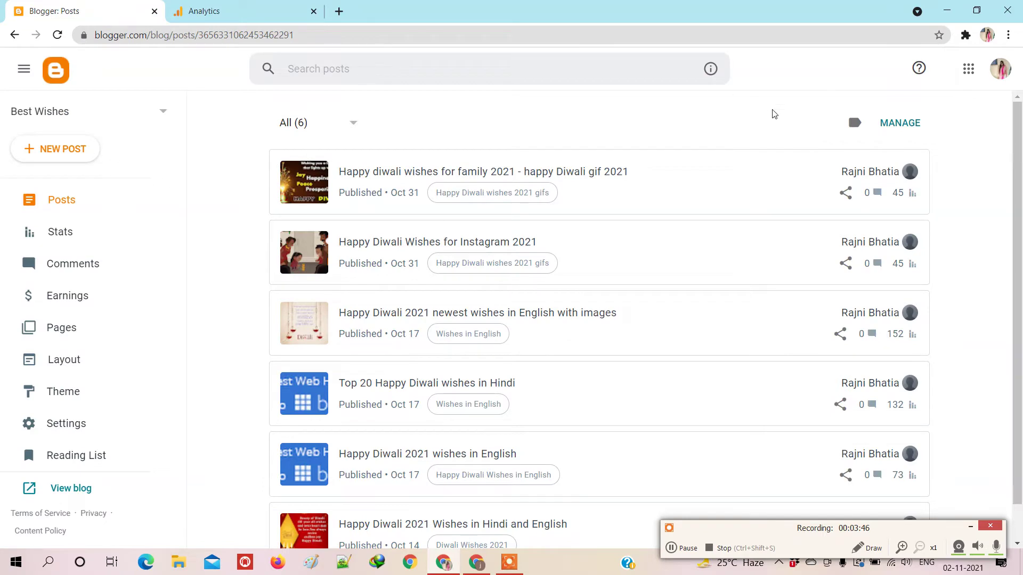
{"action": "left_click", "coordinate": [882, 172]}
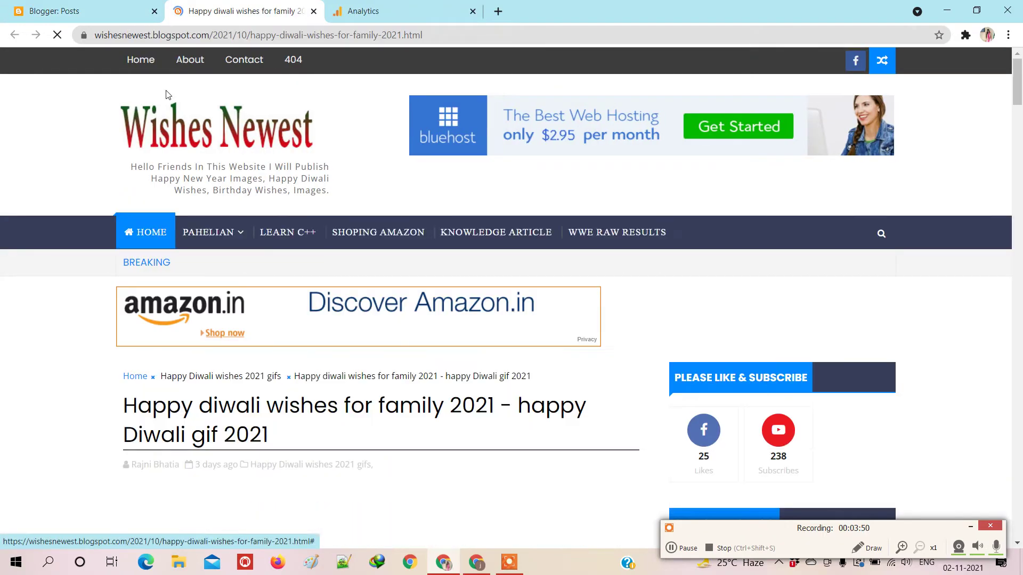
{"action": "left_click", "coordinate": [154, 58]}
{"action": "key", "text": "ctrl+c"}
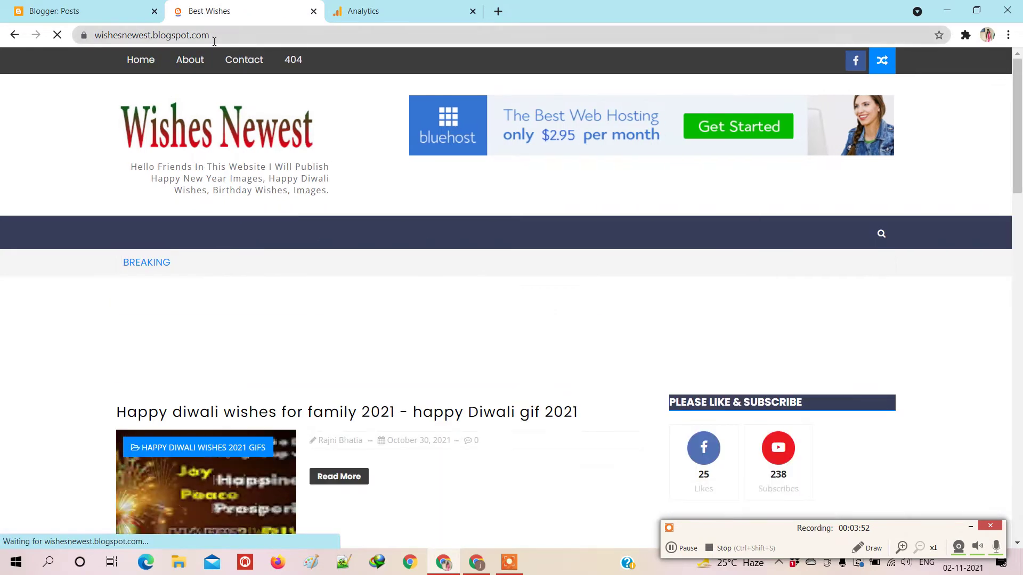
{"action": "key", "text": "ctrl+l"}
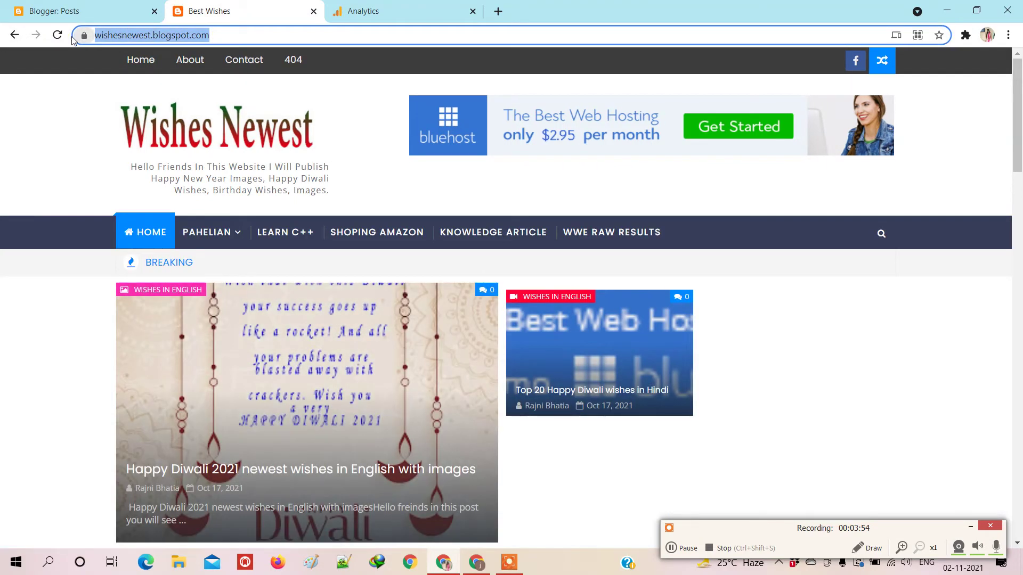
{"action": "left_click", "coordinate": [362, 12]}
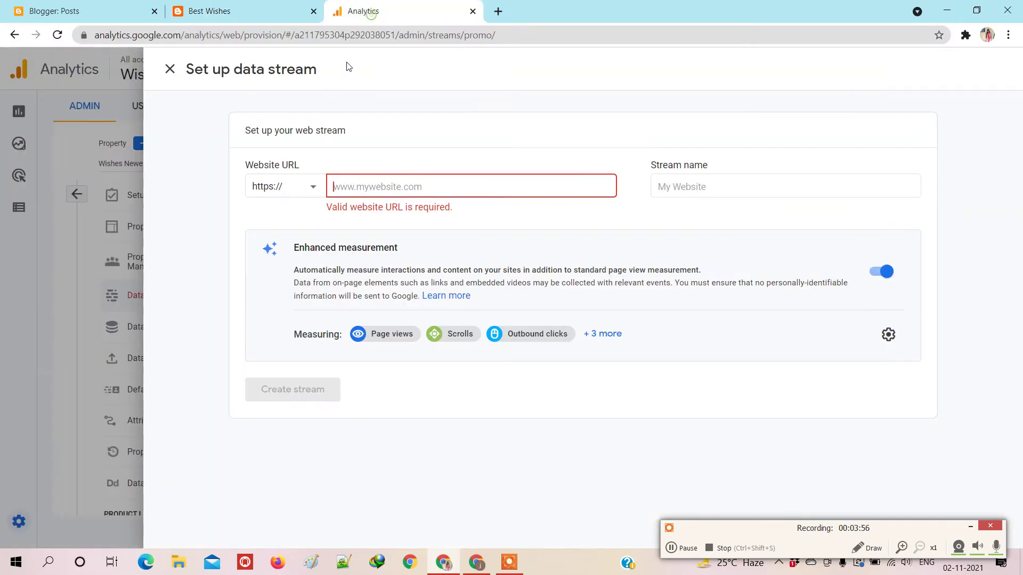
{"action": "key", "text": "ctrl+v"}
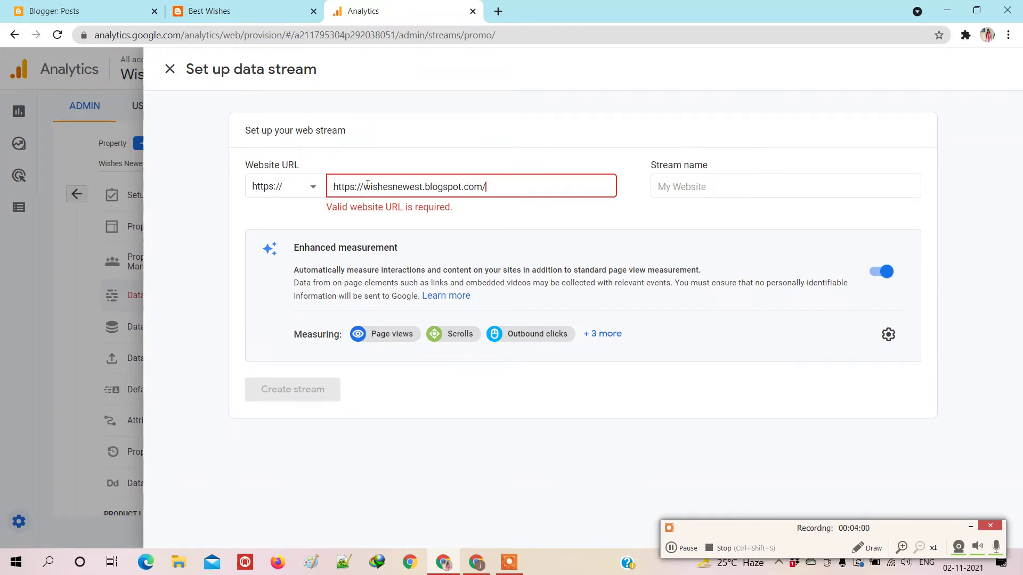
{"action": "left_click_drag", "start_coordinate": [362, 185], "coordinate": [314, 188]}
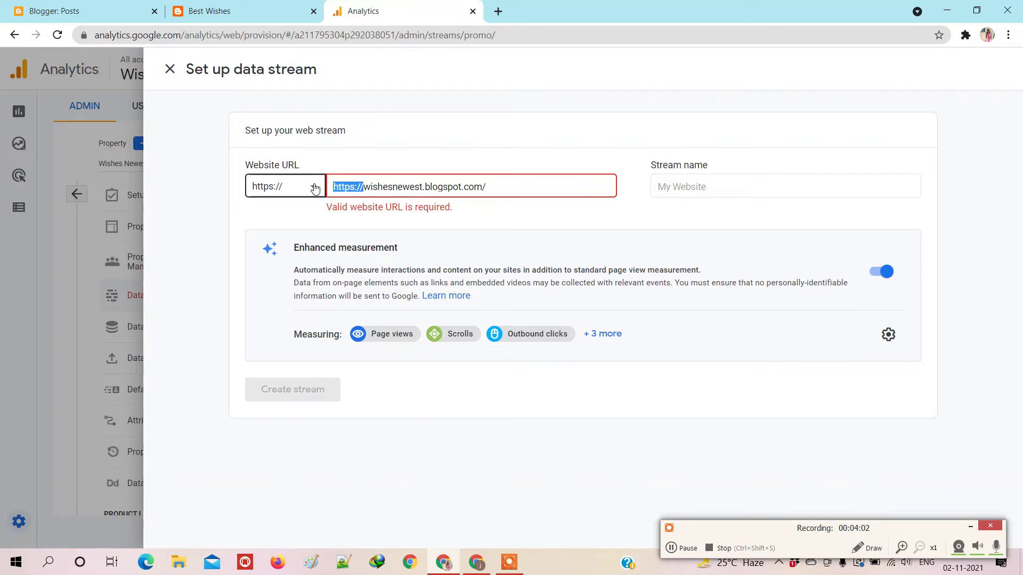
{"action": "key", "text": "BackSpace"}
Step: Name the stream 'Wishes Newest' and create the web data stream
{"action": "left_click", "coordinate": [674, 187]}
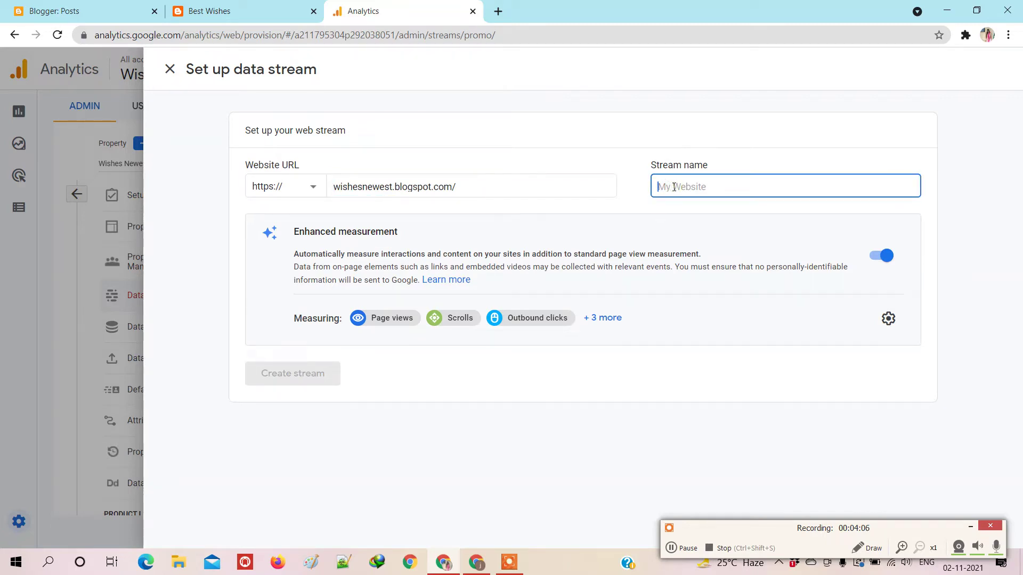
{"action": "type", "text": "Wishes Newest"}
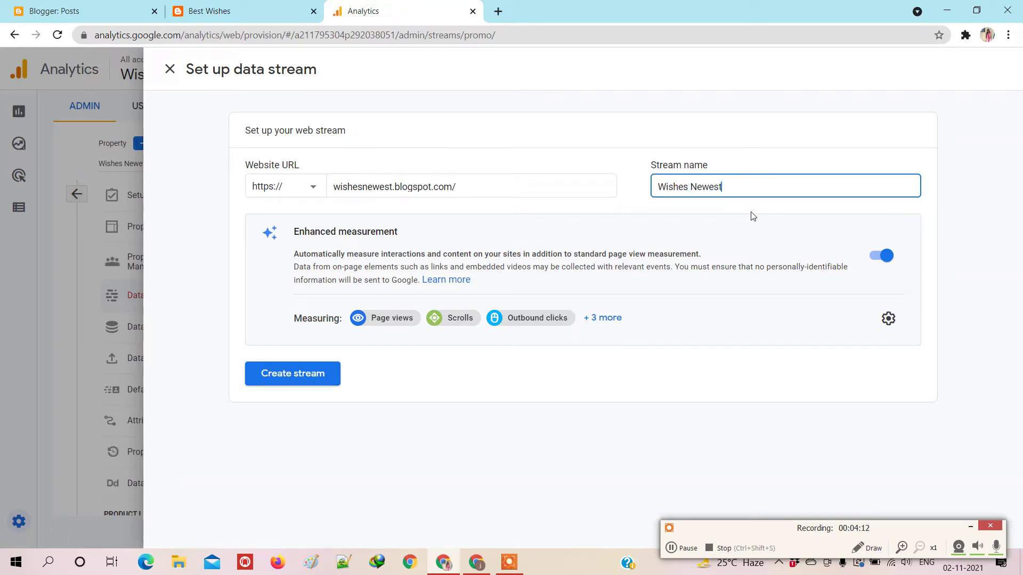
{"action": "left_click", "coordinate": [314, 375]}
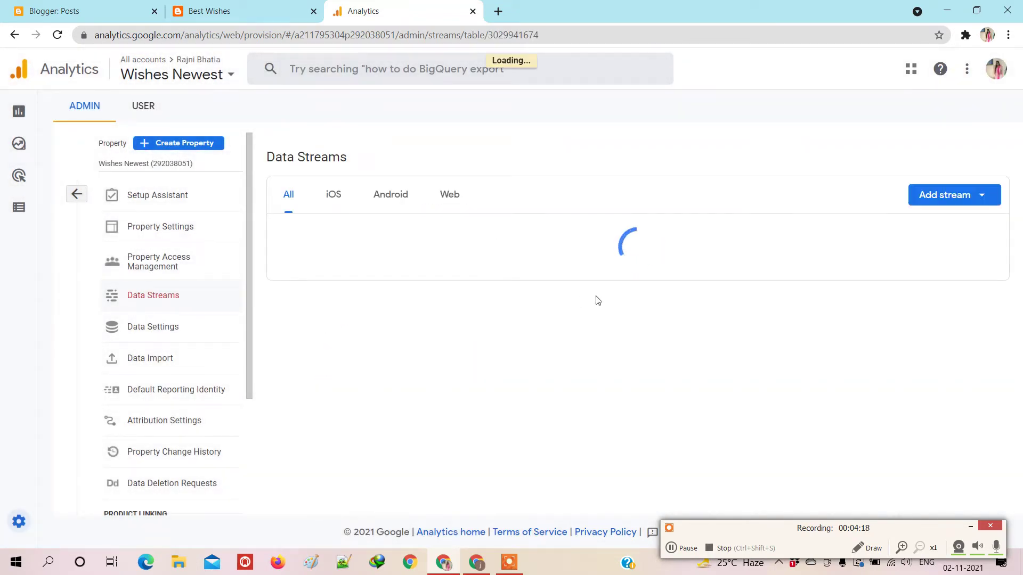
Step: Copy the Global site tag (gtag.js) code, then open Blogger's Theme page for the blog
{"action": "scroll", "coordinate": [476, 380], "scroll_direction": "down", "scroll_amount": 2}
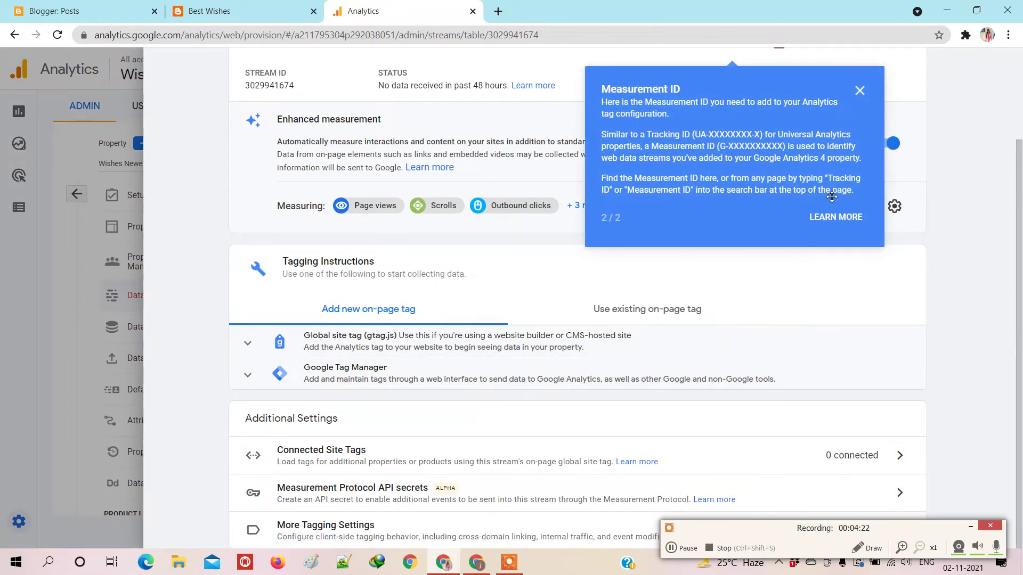
{"action": "left_click", "coordinate": [860, 91]}
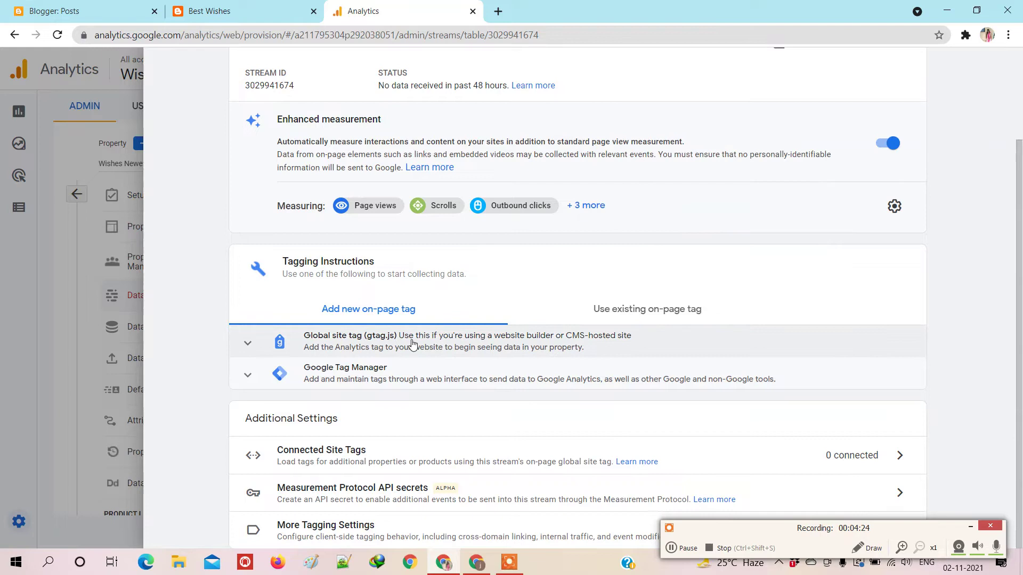
{"action": "left_click", "coordinate": [468, 347]}
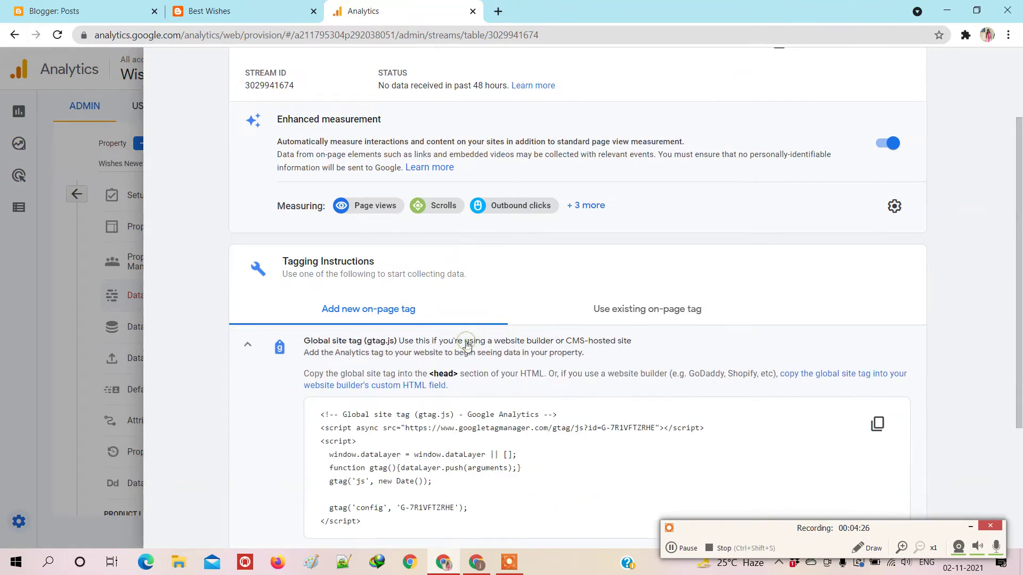
{"action": "left_click", "coordinate": [880, 429]}
{"action": "left_click", "coordinate": [98, 12]}
{"action": "left_click", "coordinate": [73, 388]}
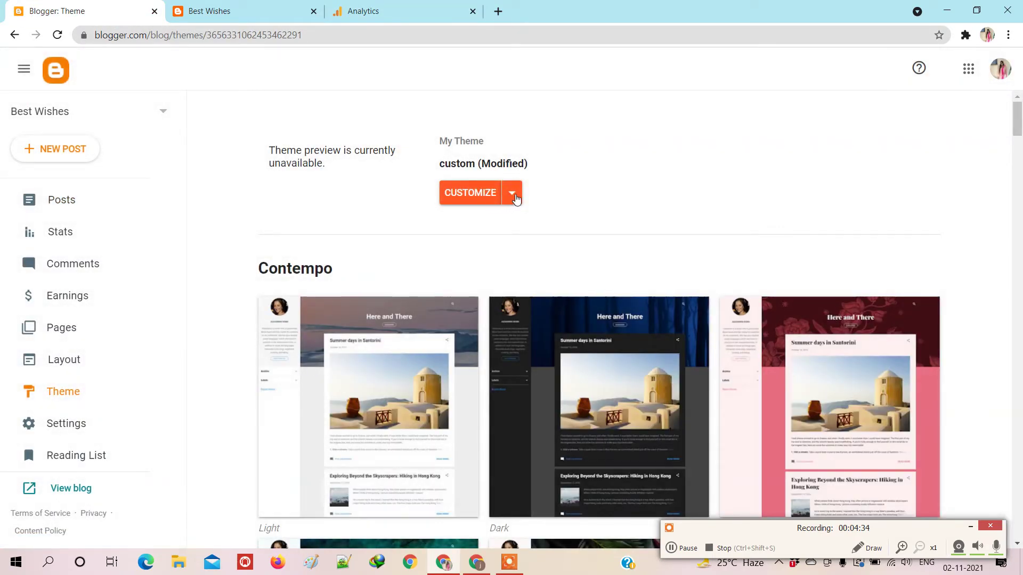
Step: Paste the gtag.js code right after <head> in the theme's Edit HTML view and save
{"action": "left_click", "coordinate": [515, 196]}
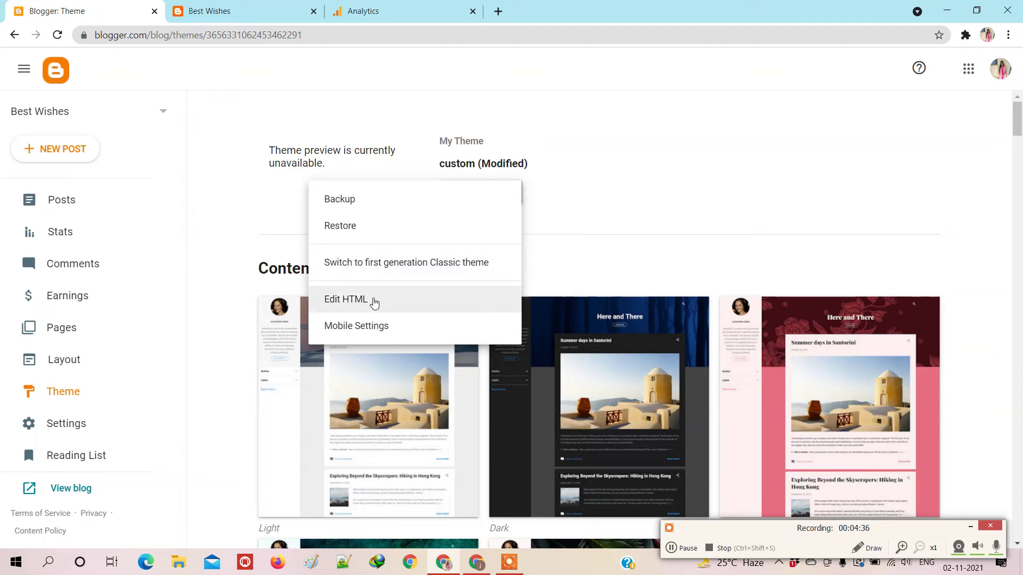
{"action": "left_click", "coordinate": [374, 301]}
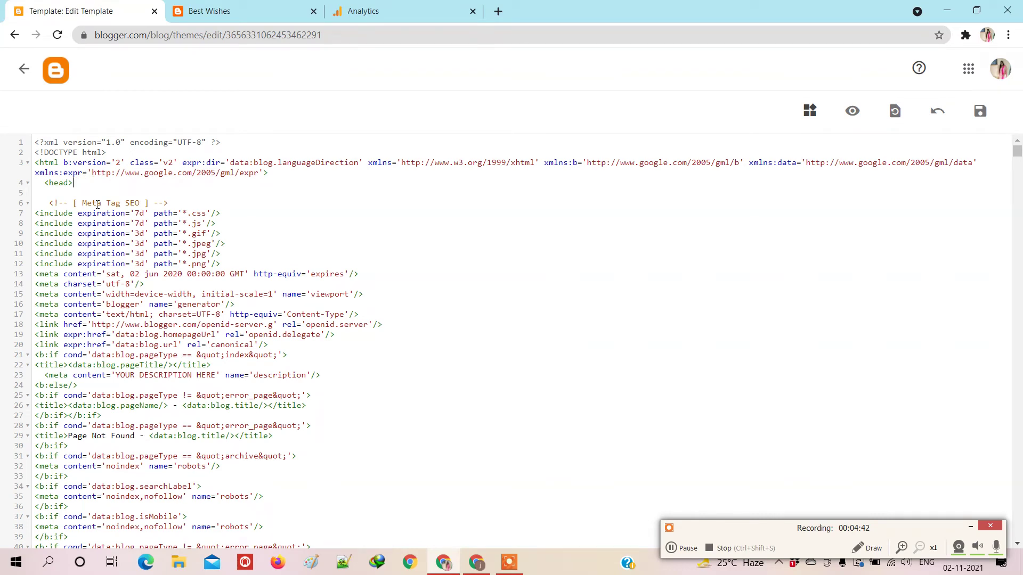
{"action": "key", "text": "Return"}
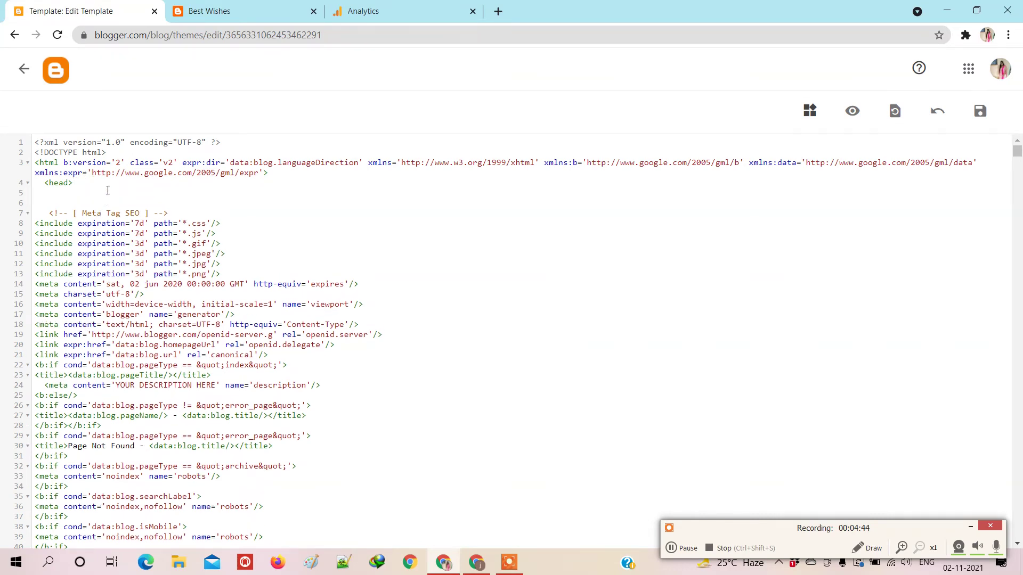
{"action": "key", "text": "ctrl+v"}
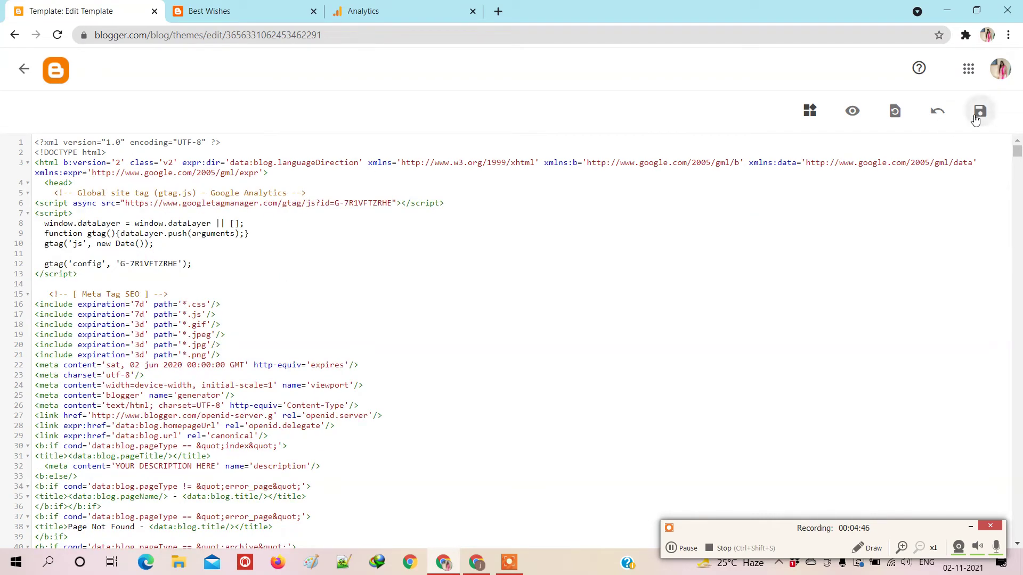
{"action": "left_click", "coordinate": [979, 110]}
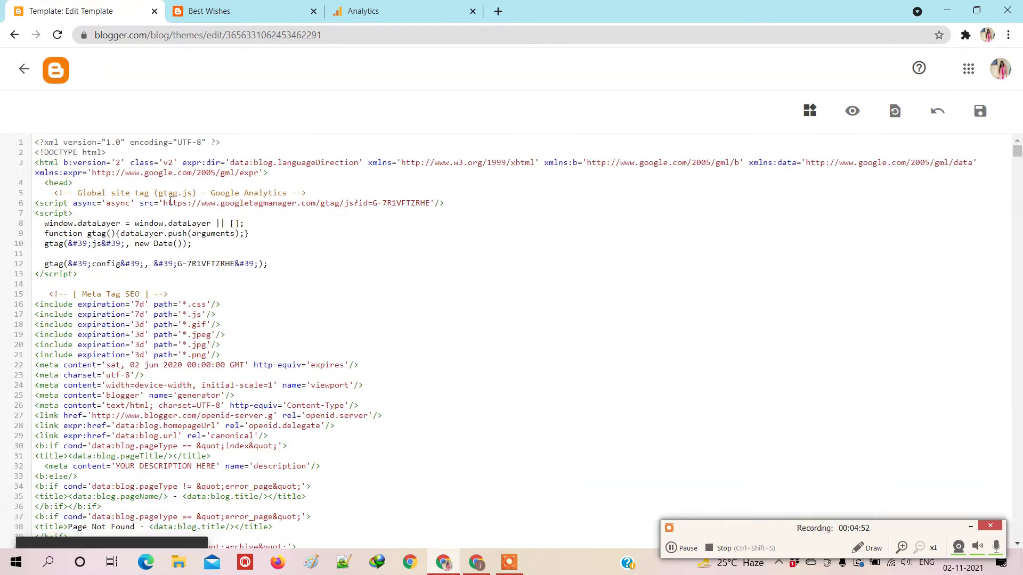
{"action": "left_click", "coordinate": [23, 68]}
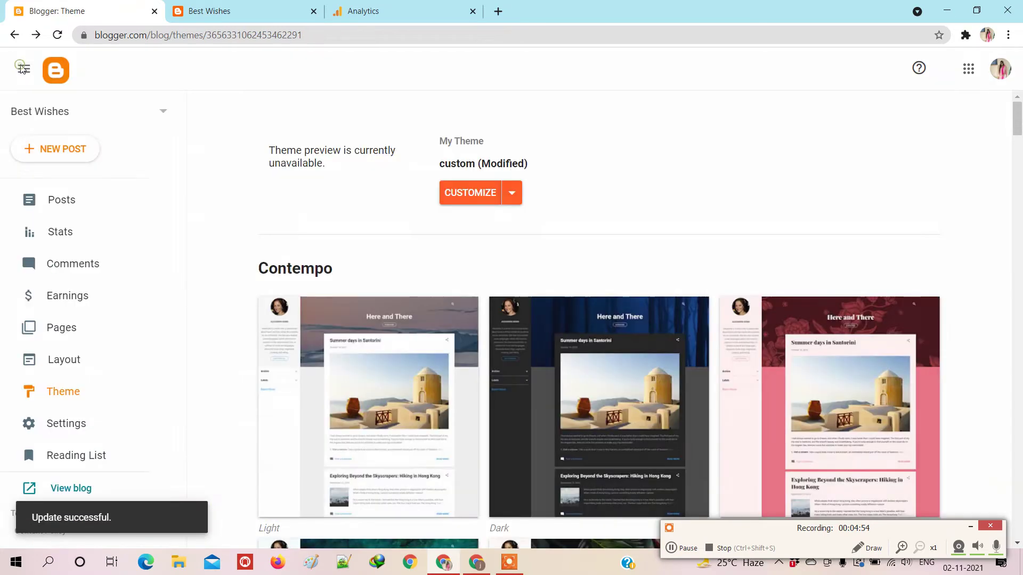
Step: View the first blog post on the live blog, then return to the Analytics web stream details
{"action": "left_click", "coordinate": [63, 201]}
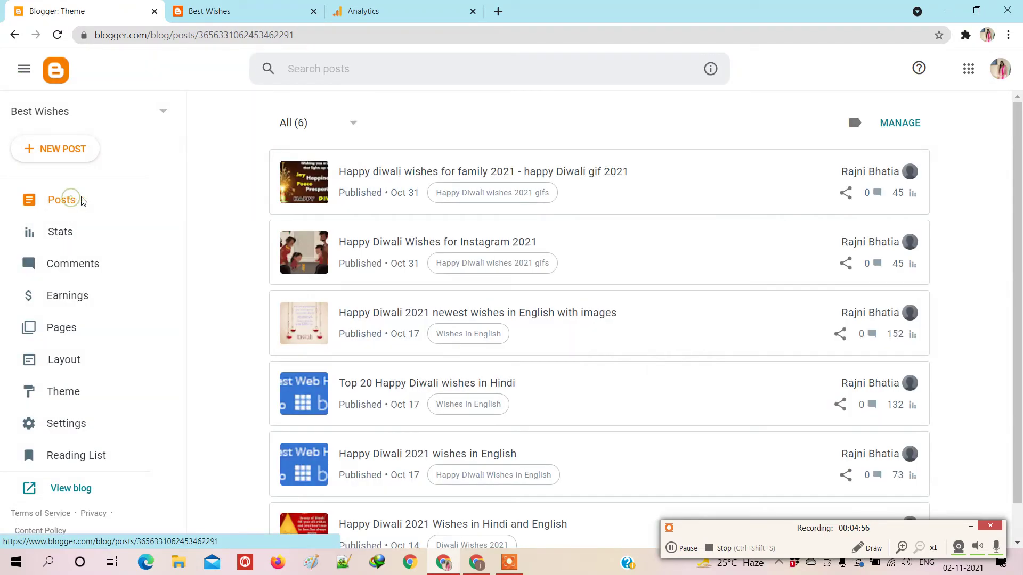
{"action": "left_click", "coordinate": [886, 175]}
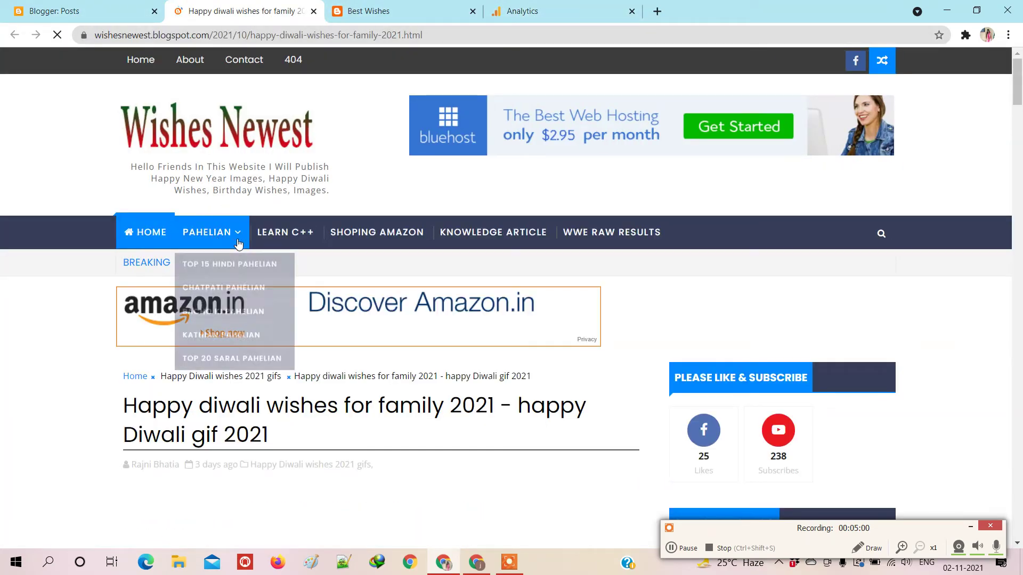
{"action": "left_click", "coordinate": [554, 8]}
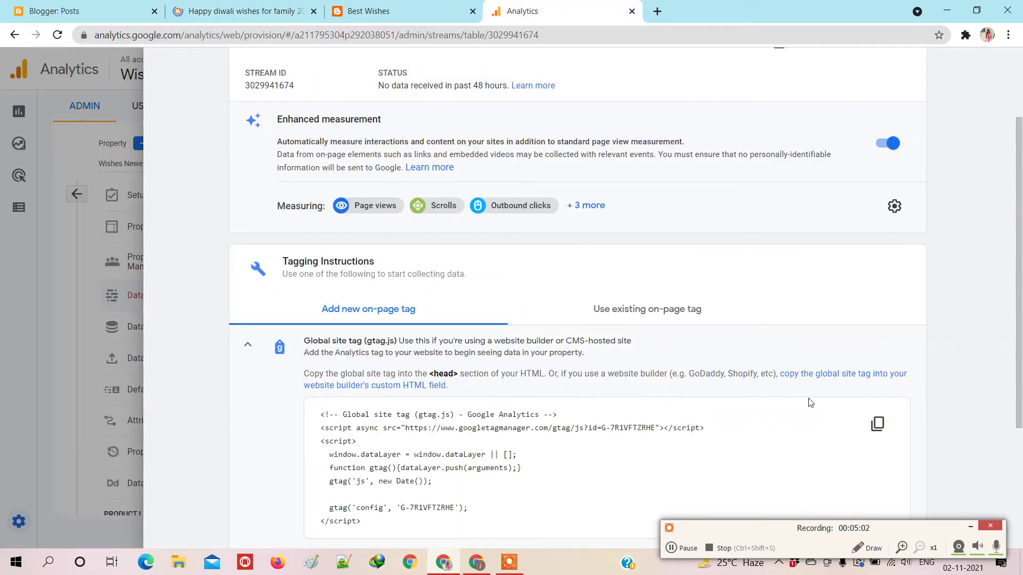
{"action": "scroll", "coordinate": [810, 403], "scroll_direction": "down", "scroll_amount": 3}
{"action": "scroll", "coordinate": [240, 258], "scroll_direction": "up", "scroll_amount": 5}
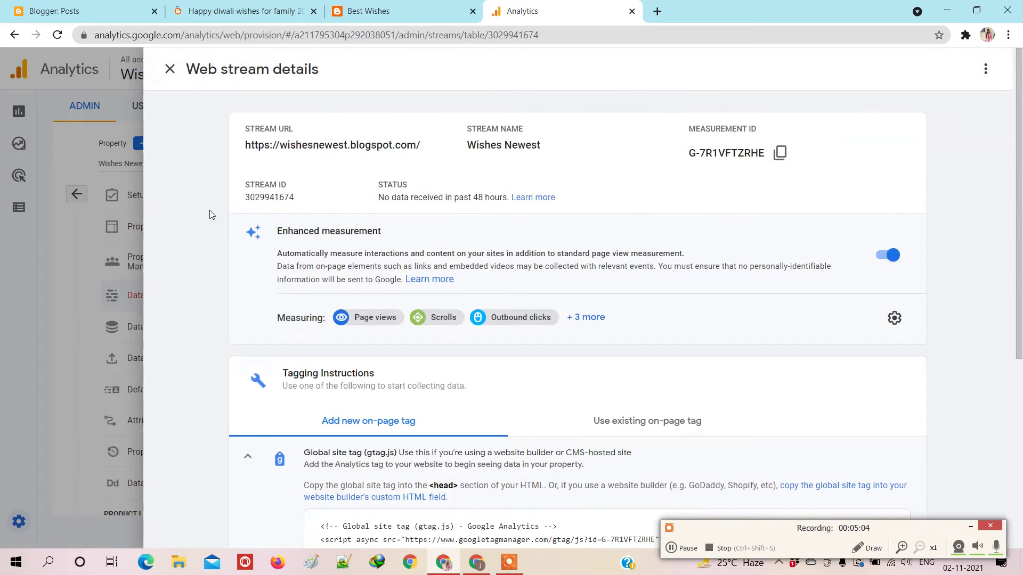
Step: Close the stream details, check the Wishes Newest Reports snapshot (0 users), and show the blog homepage
{"action": "left_click", "coordinate": [170, 69]}
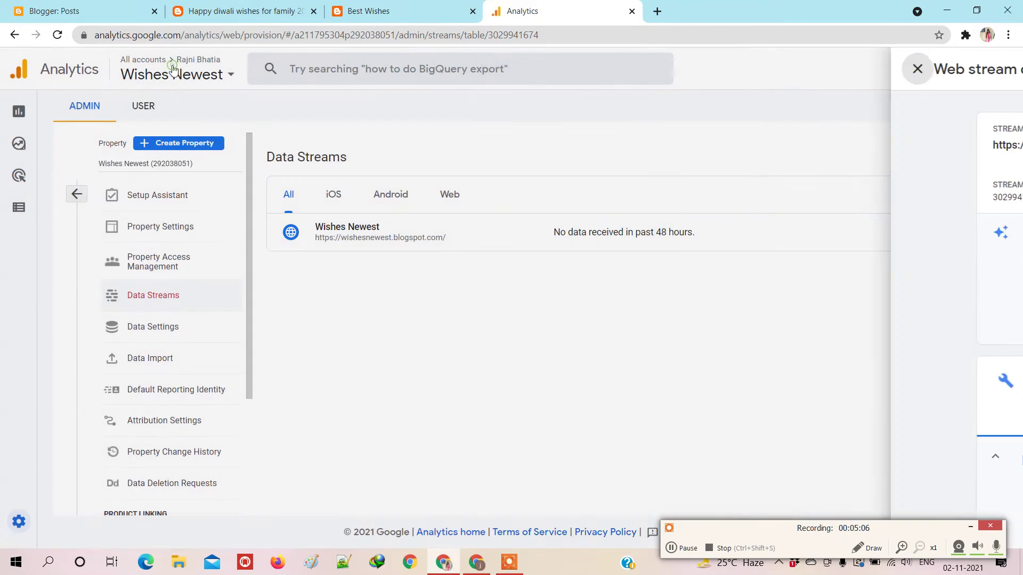
{"action": "left_click", "coordinate": [21, 114]}
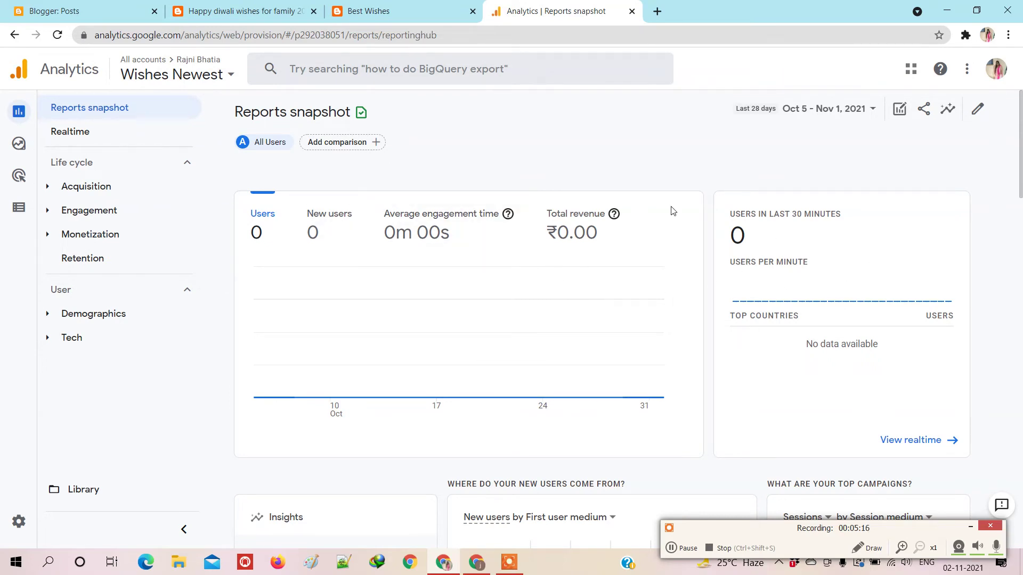
{"action": "left_click", "coordinate": [392, 10]}
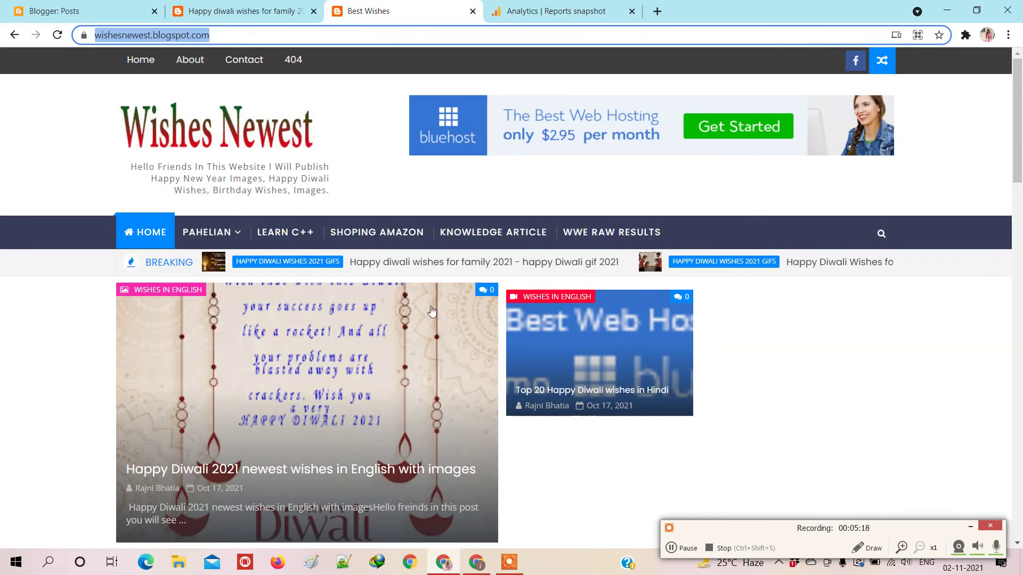
{"action": "left_click", "coordinate": [410, 560]}
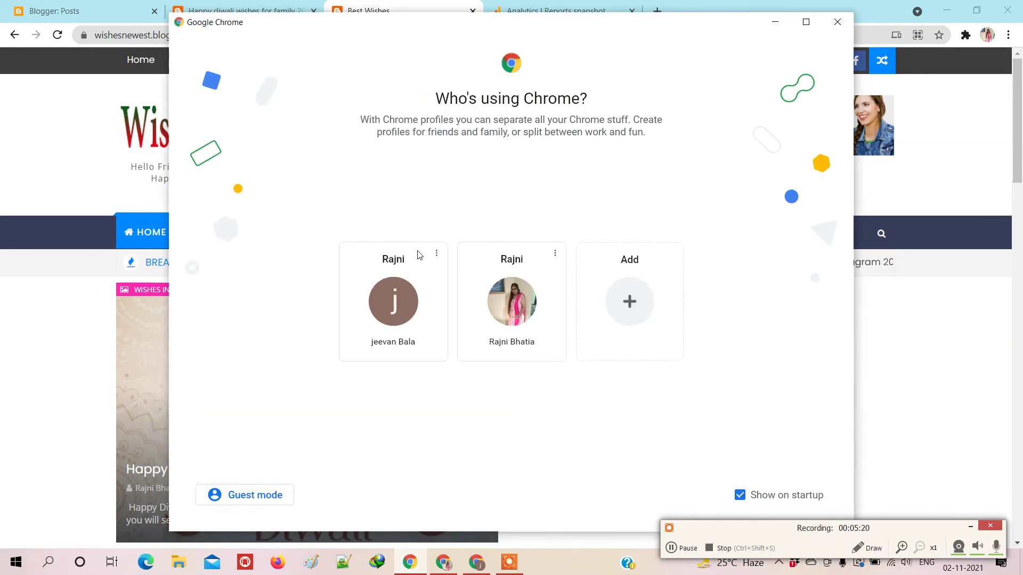
{"action": "left_click", "coordinate": [419, 252]}
{"action": "left_click", "coordinate": [336, 30]}
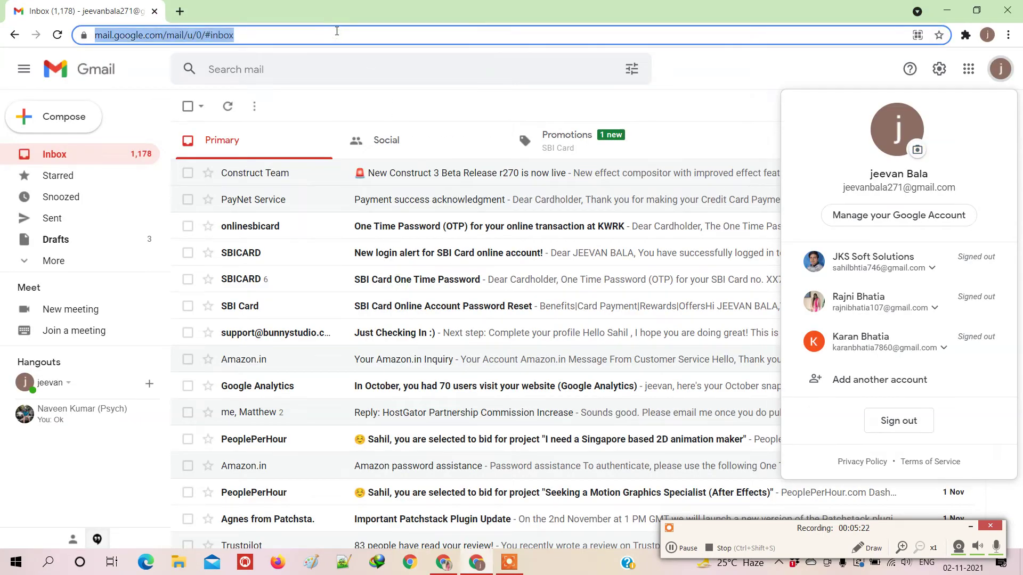
{"action": "type", "text": "www"}
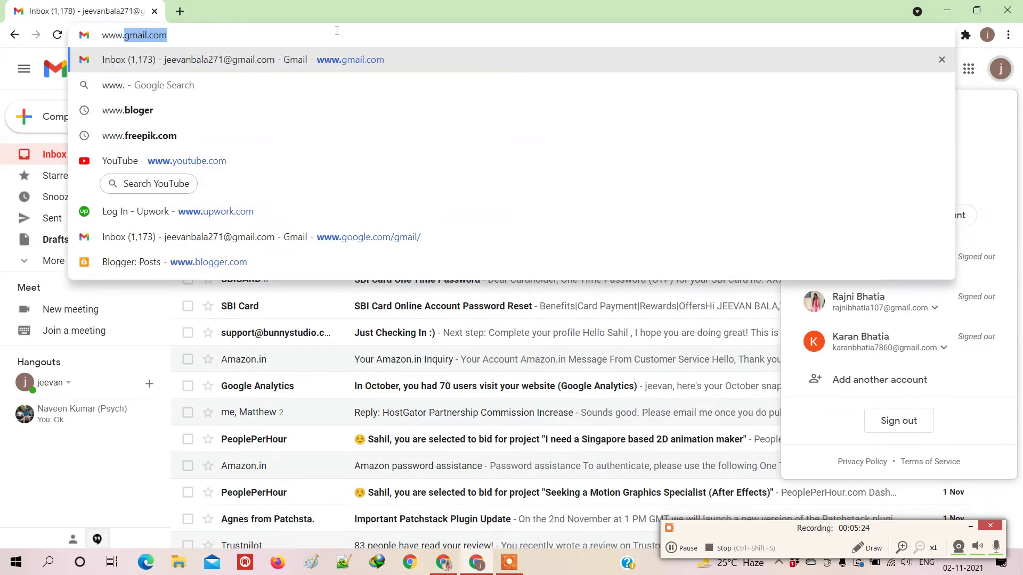
{"action": "type", "text": ".wishers"}
{"action": "key", "text": "BackSpace"}
{"action": "key", "text": "BackSpace"}
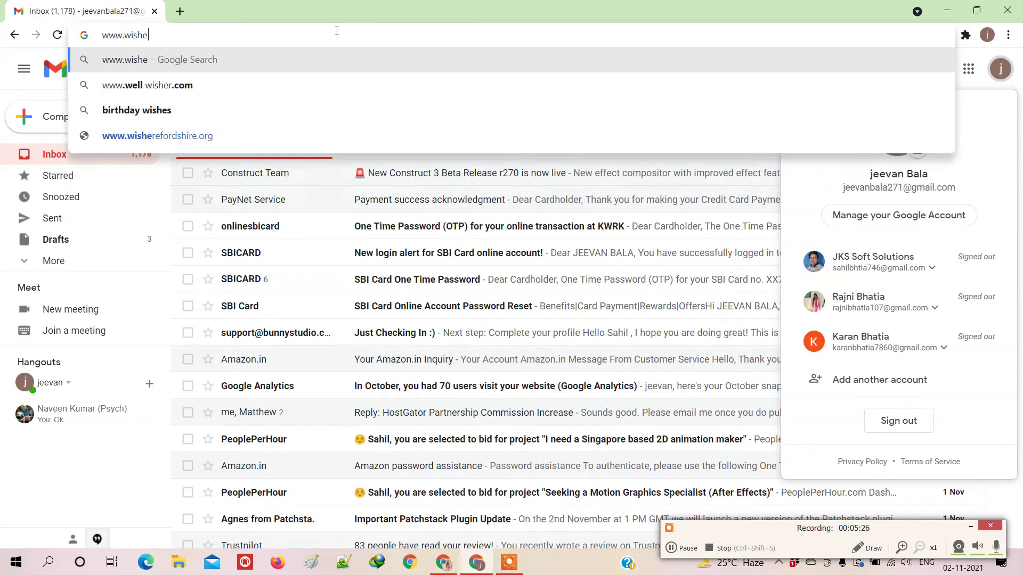
{"action": "type", "text": "s"}
{"action": "type", "text": "ne"}
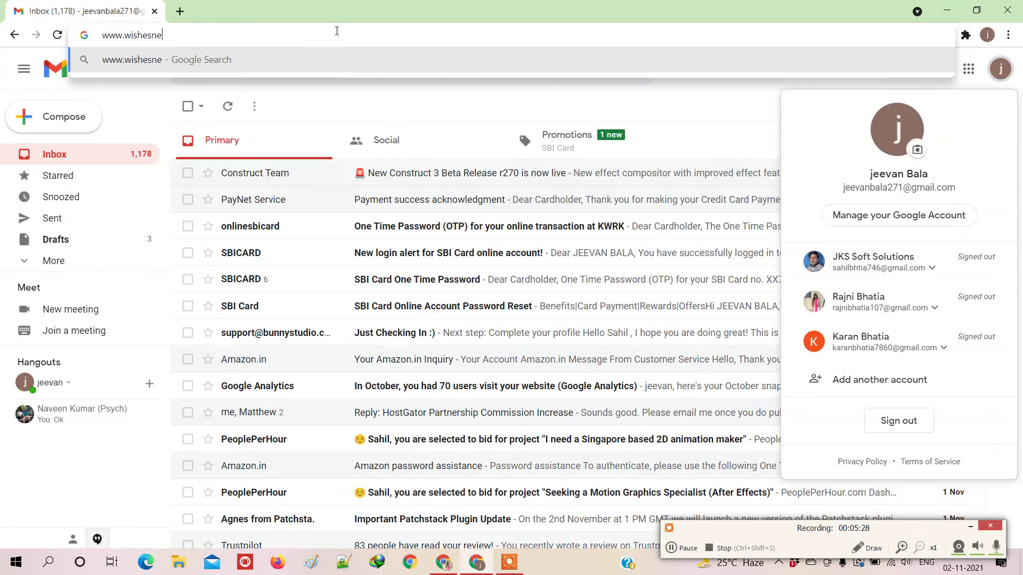
{"action": "type", "text": "west.blogspot.com"}
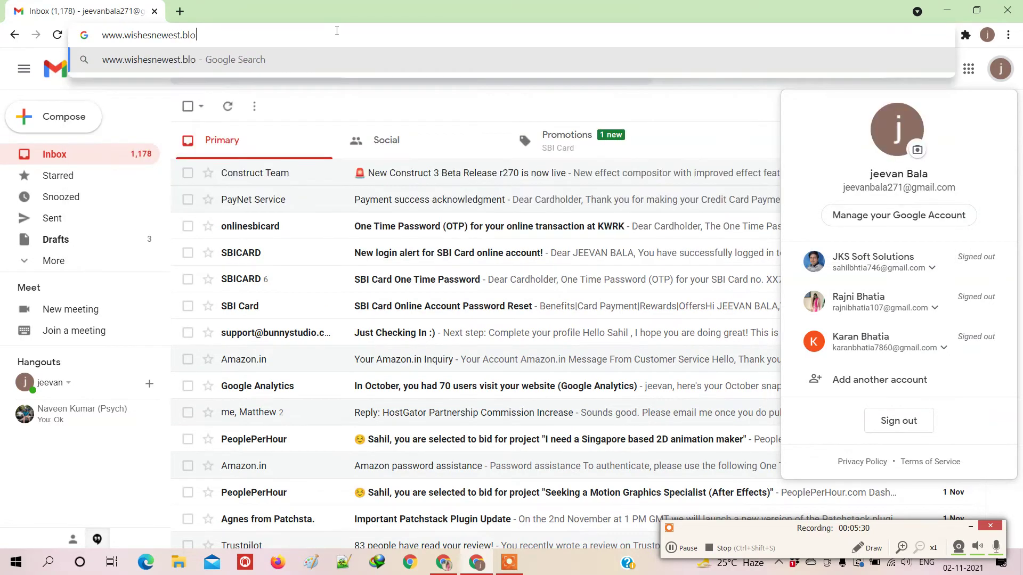
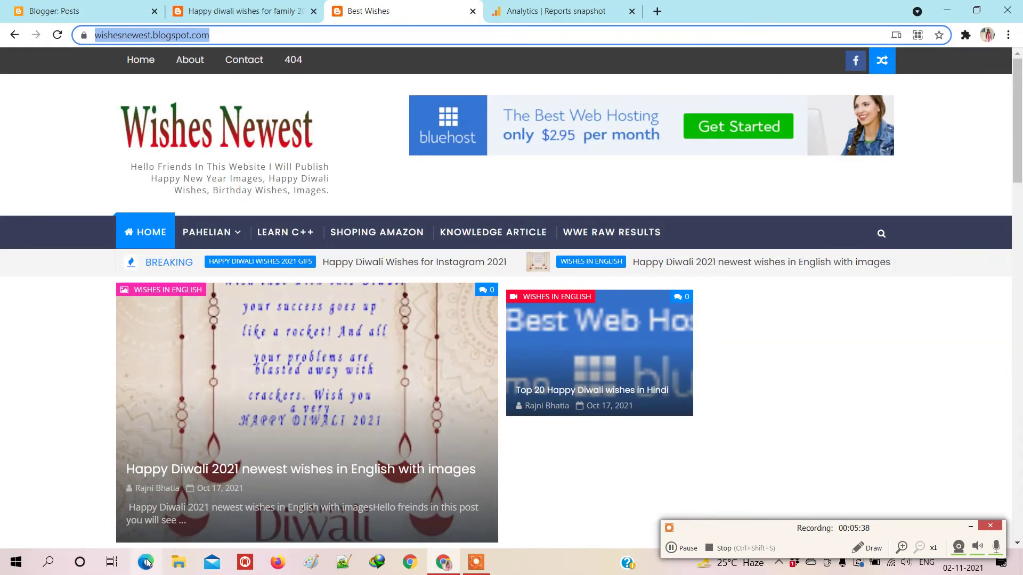
Step: Launch a new Microsoft Edge window from the taskbar and focus its address bar
{"action": "left_click", "coordinate": [147, 563]}
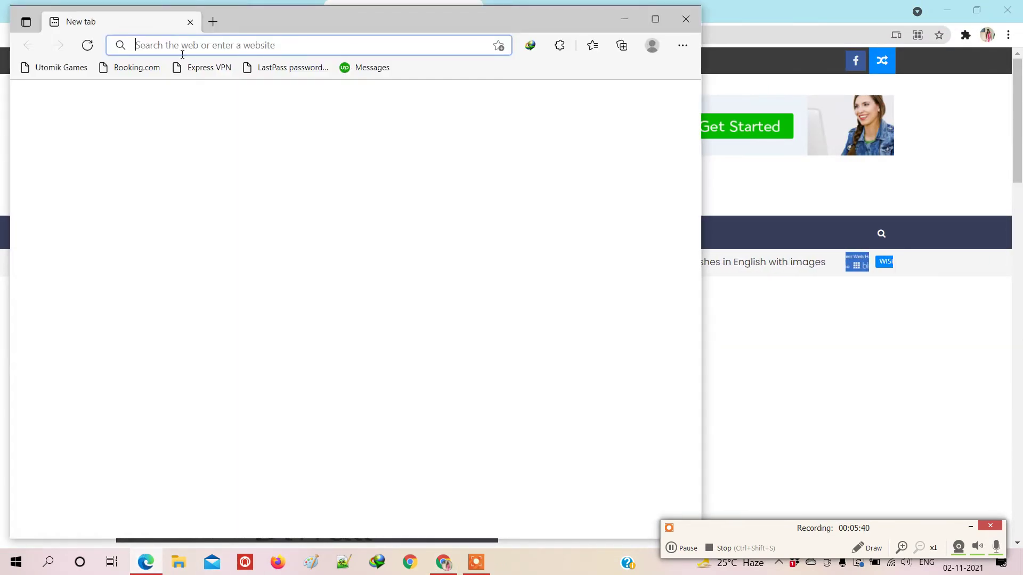
{"action": "left_click", "coordinate": [182, 45]}
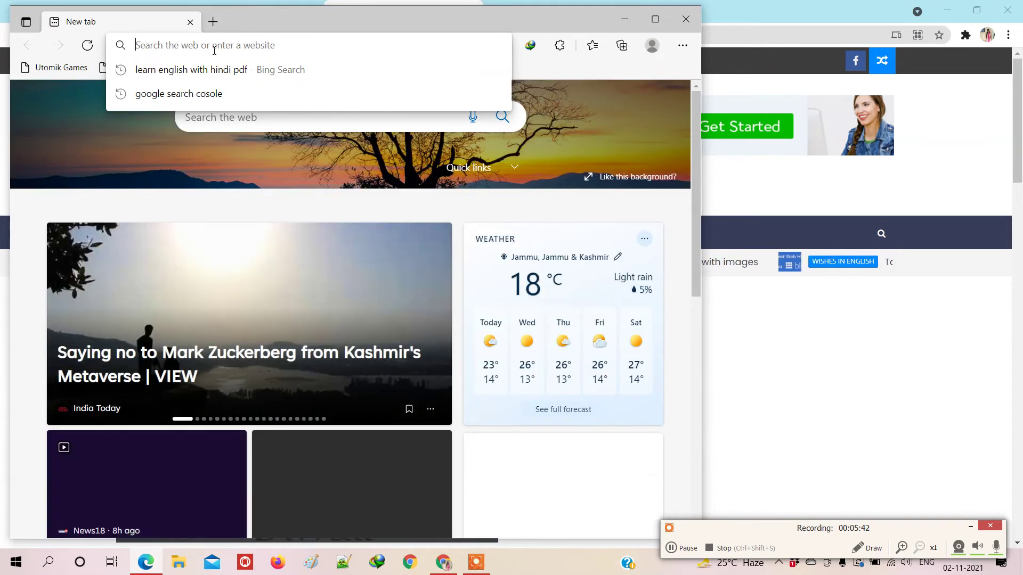